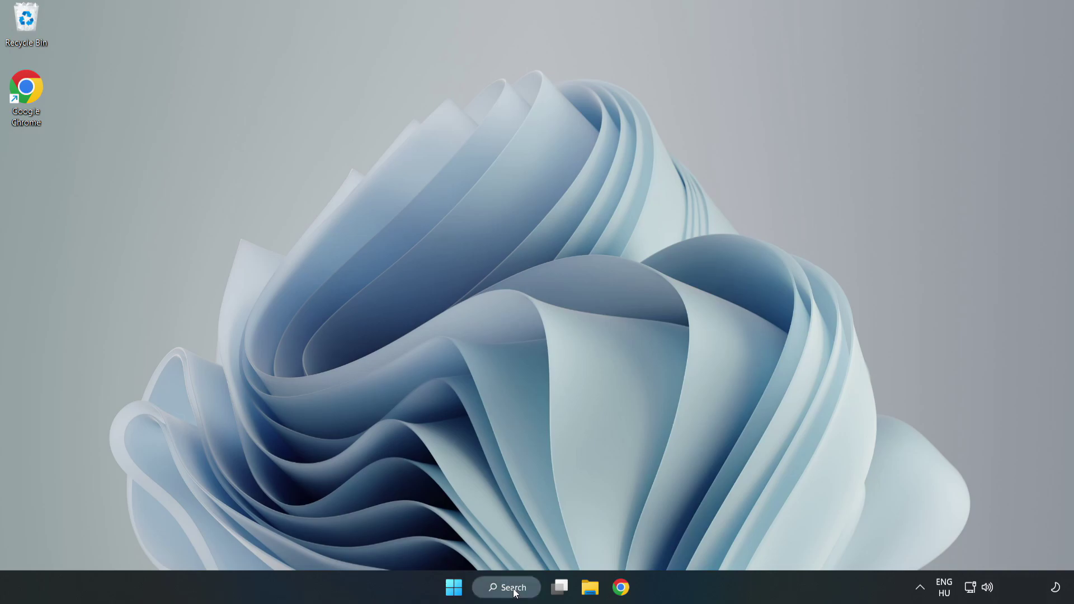
- Find and open Device Manager through the Windows search, and move its window to the middle of the desktop
{"action": "left_click", "coordinate": [513, 592]}
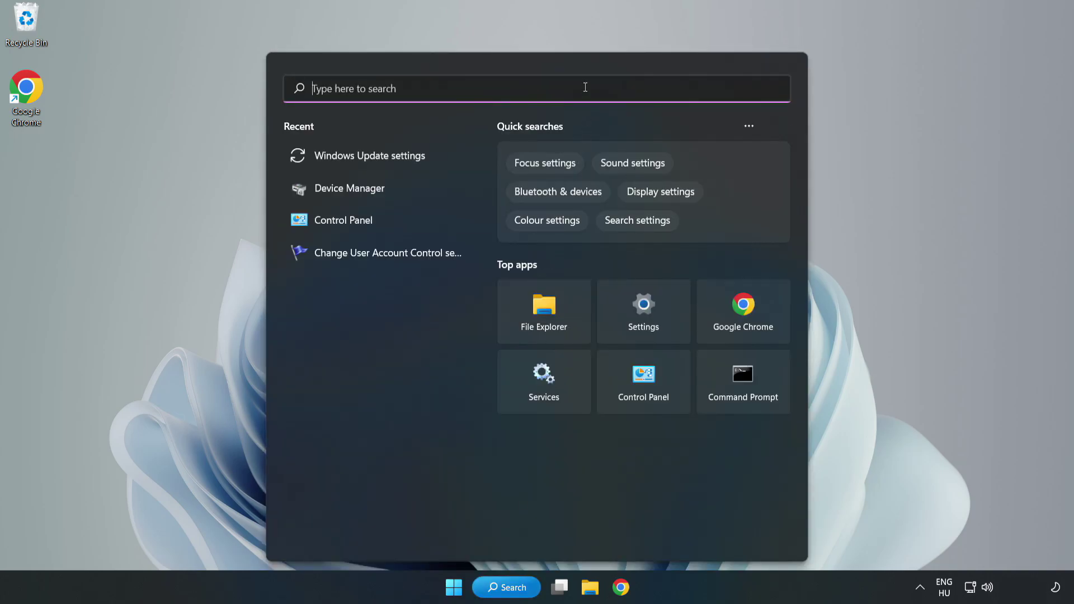
{"action": "type", "text": "device "}
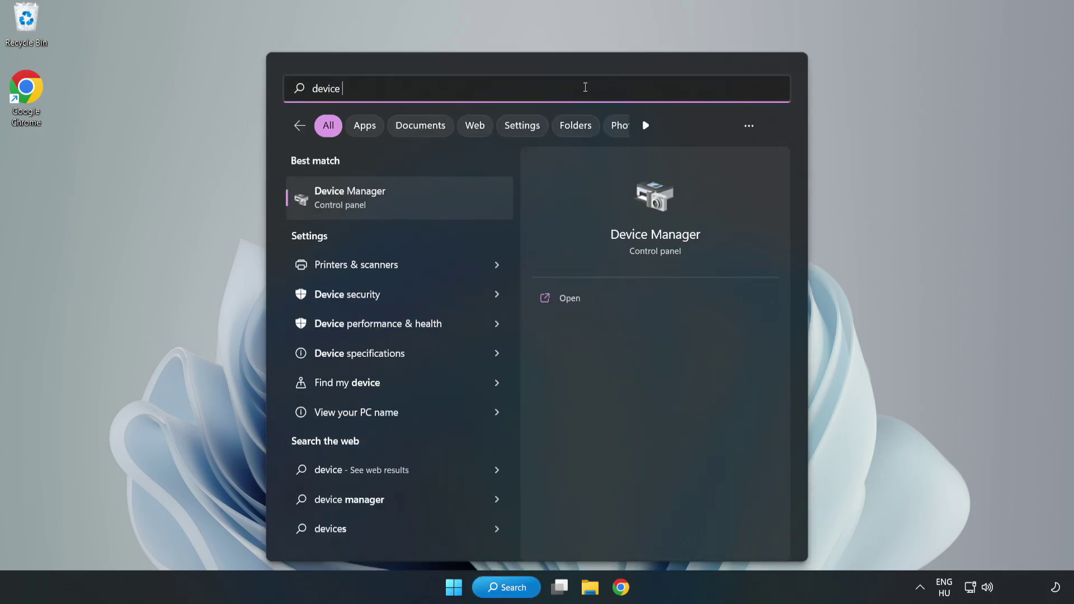
{"action": "type", "text": "manager"}
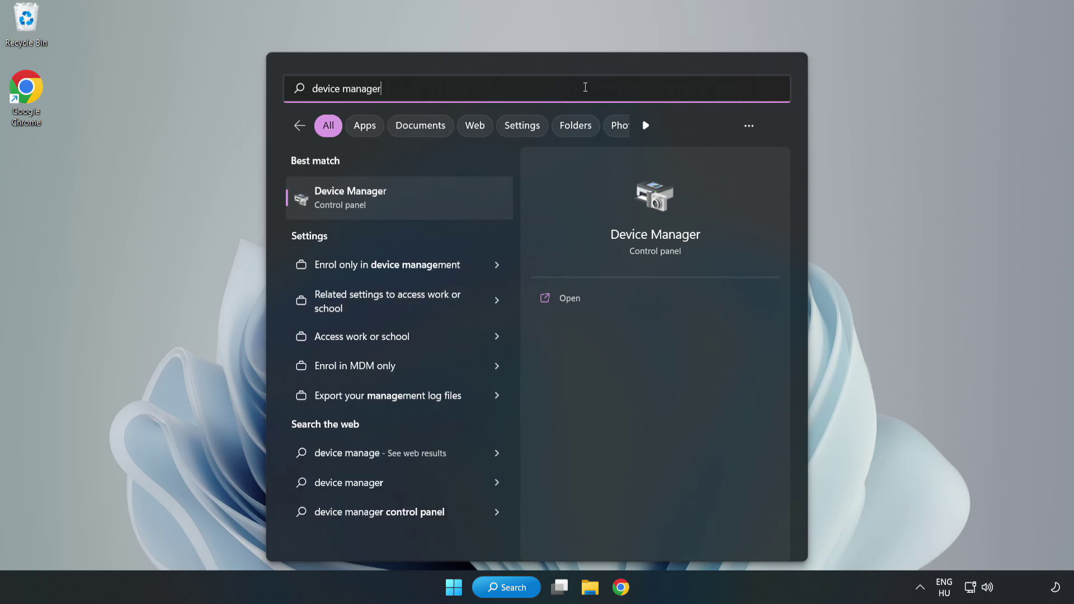
{"action": "left_click", "coordinate": [401, 209]}
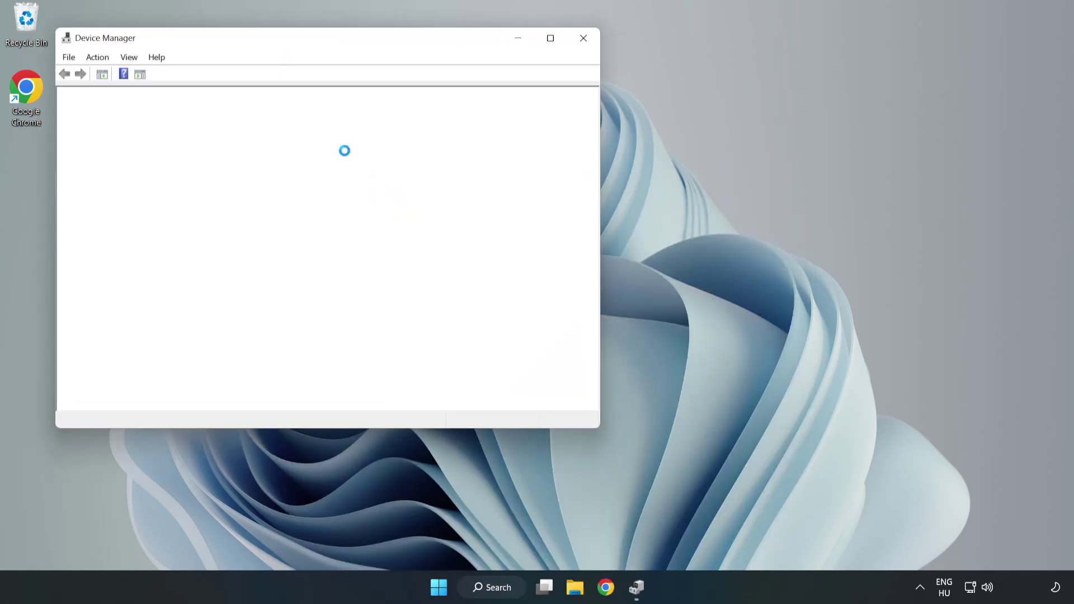
{"action": "left_click_drag", "start_coordinate": [287, 38], "coordinate": [479, 97]}
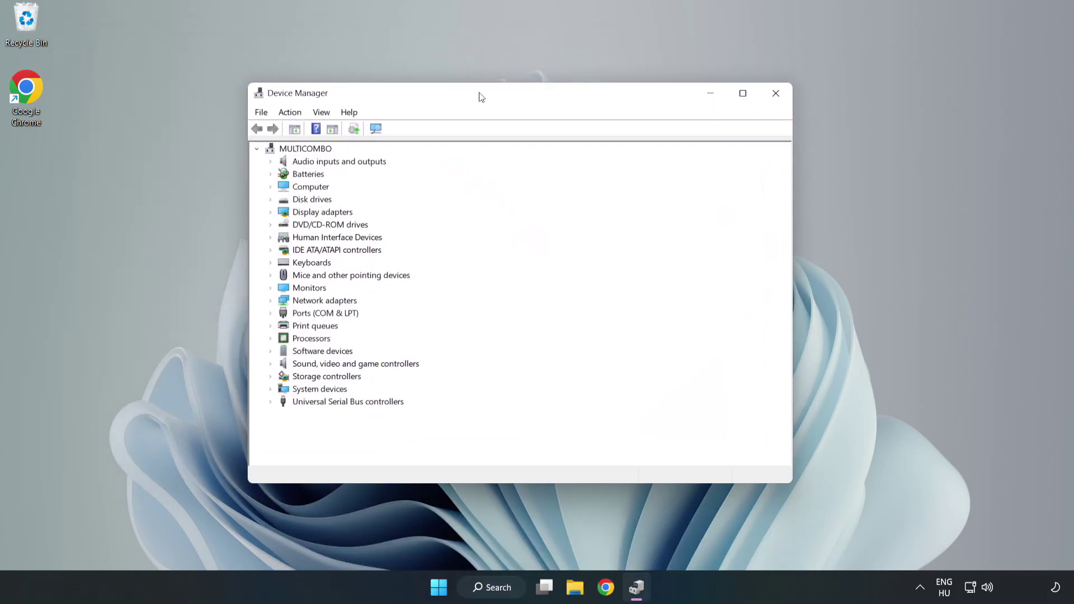
- Run an automatic driver update for the VMware SVGA 3D display adapter, and close Device Manager when it finishes
{"action": "left_click", "coordinate": [287, 213]}
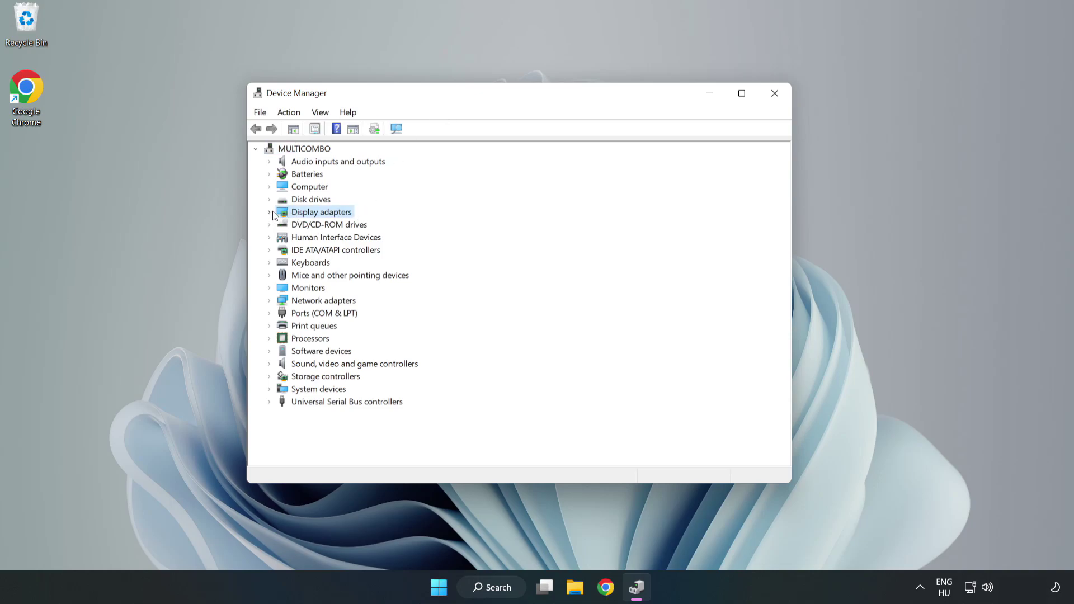
{"action": "left_click", "coordinate": [270, 213]}
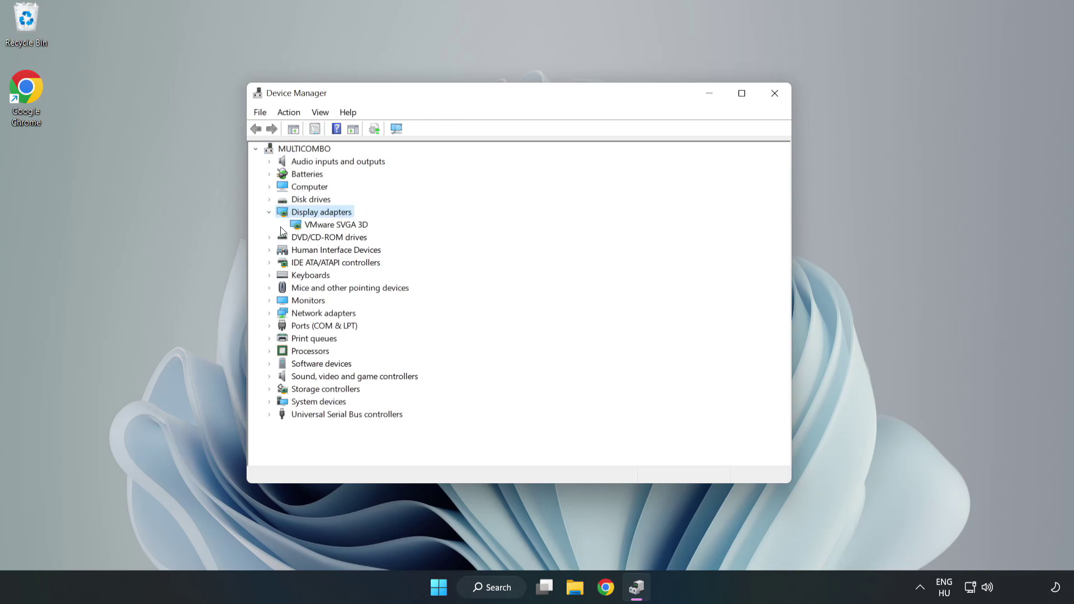
{"action": "left_click", "coordinate": [299, 225]}
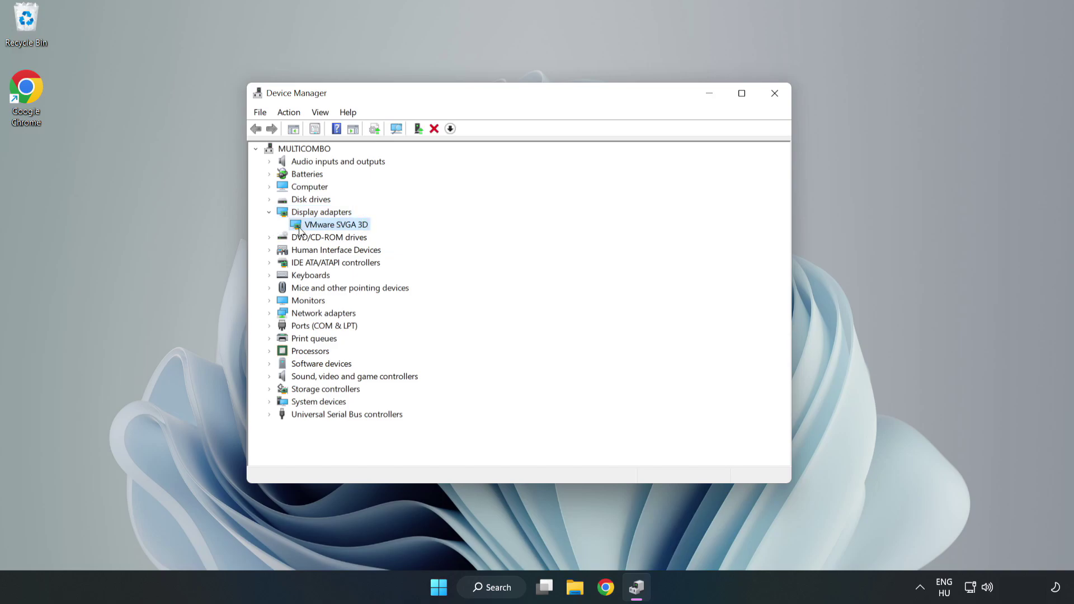
{"action": "right_click", "coordinate": [334, 226]}
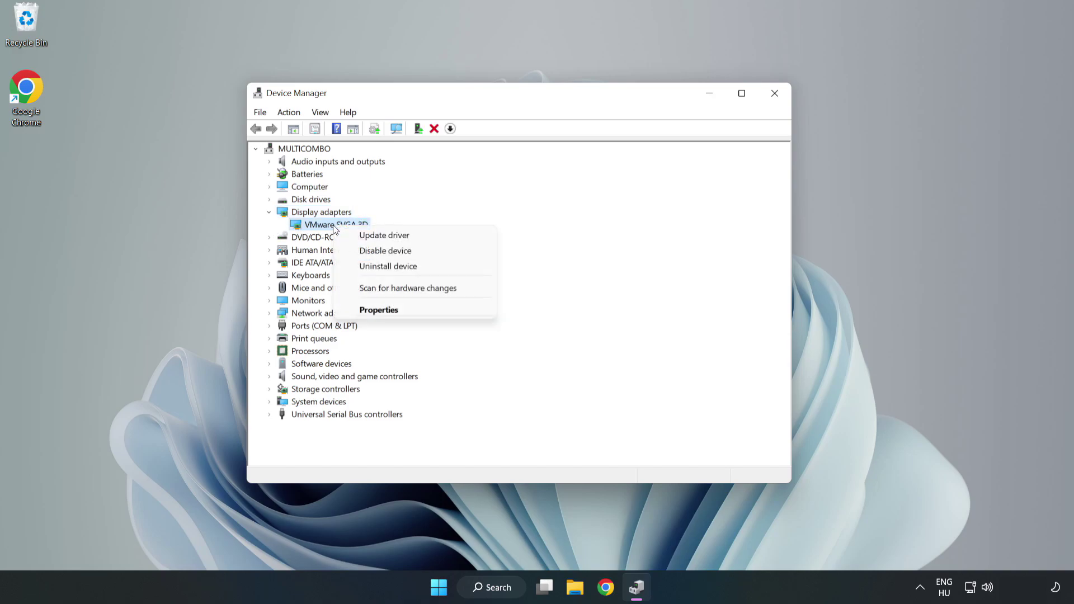
{"action": "left_click", "coordinate": [417, 240]}
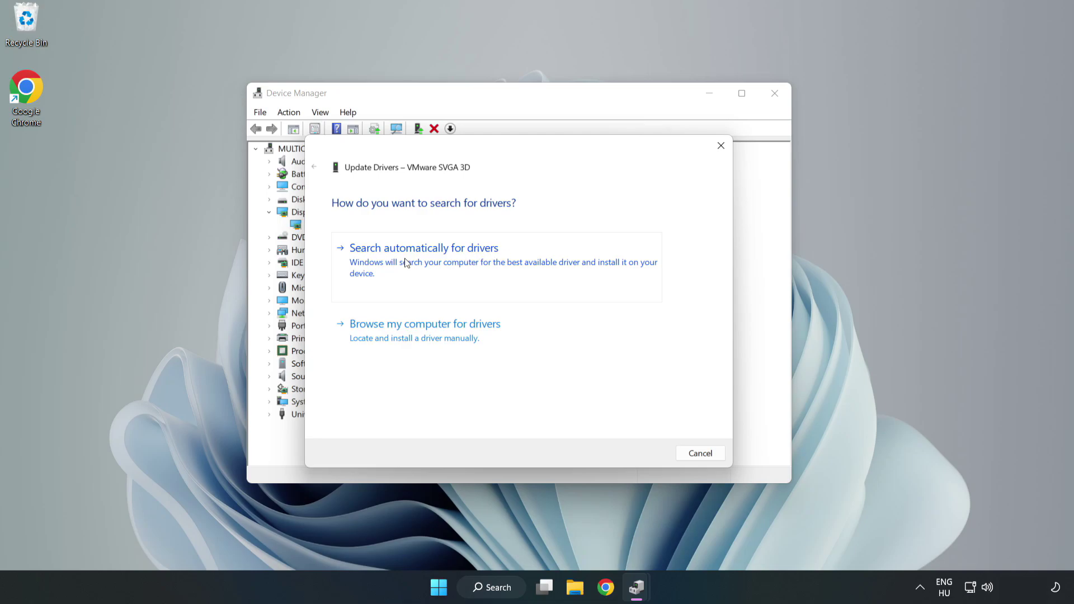
{"action": "left_click", "coordinate": [428, 262]}
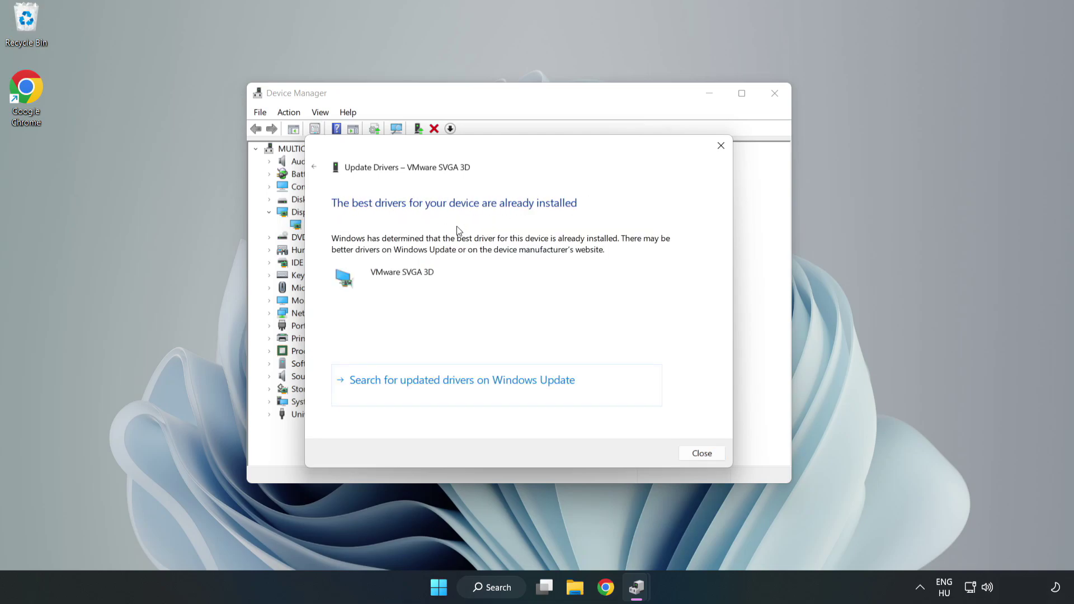
{"action": "left_click", "coordinate": [702, 454]}
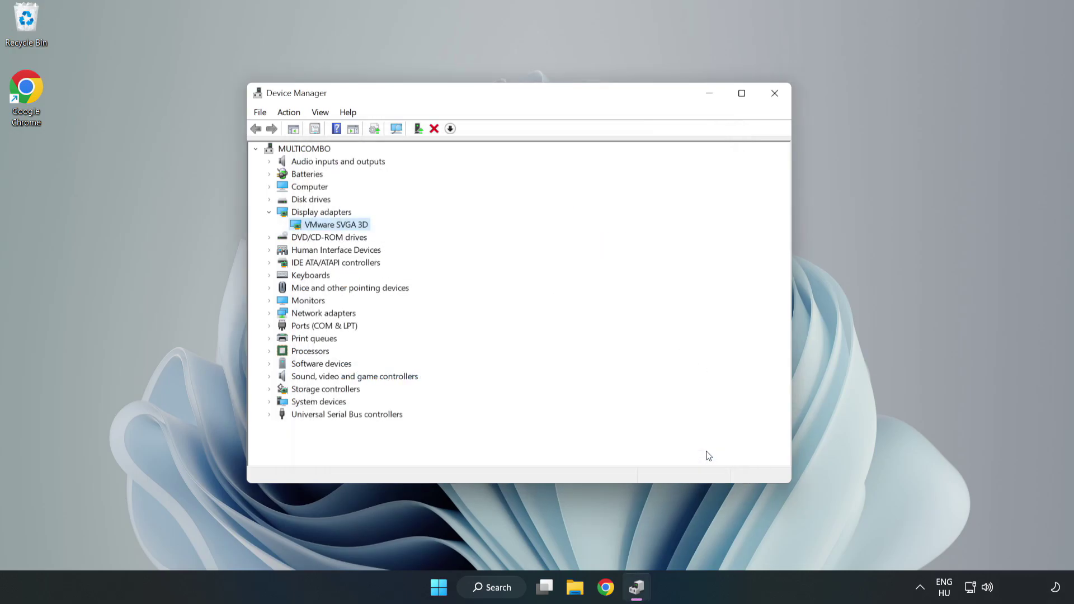
{"action": "left_click", "coordinate": [776, 97]}
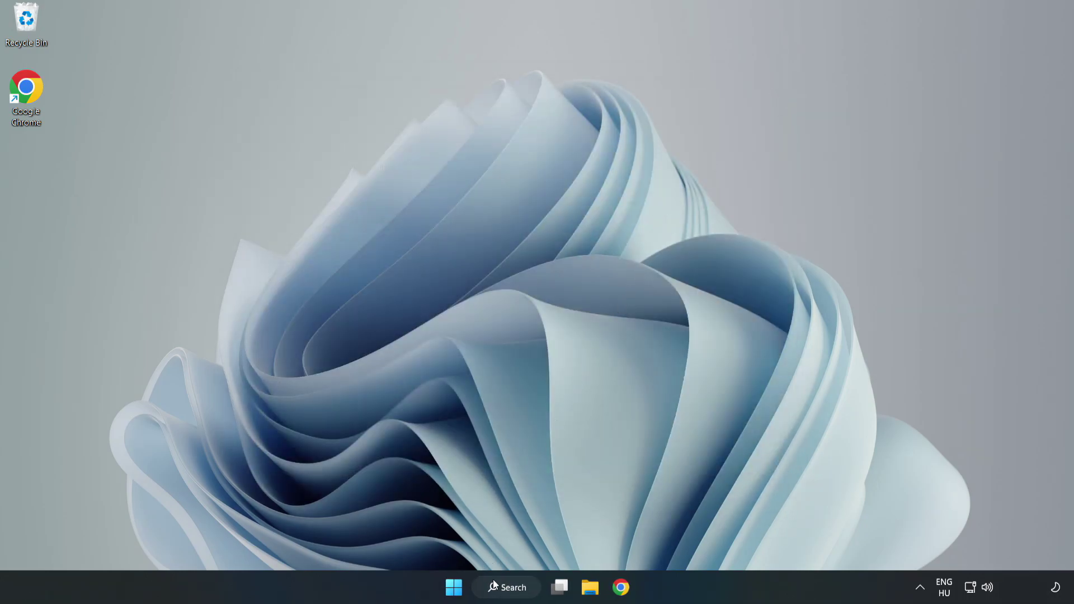
- Search Windows for "updates", check for new updates in the Windows Update settings, and close Settings
{"action": "left_click", "coordinate": [509, 588]}
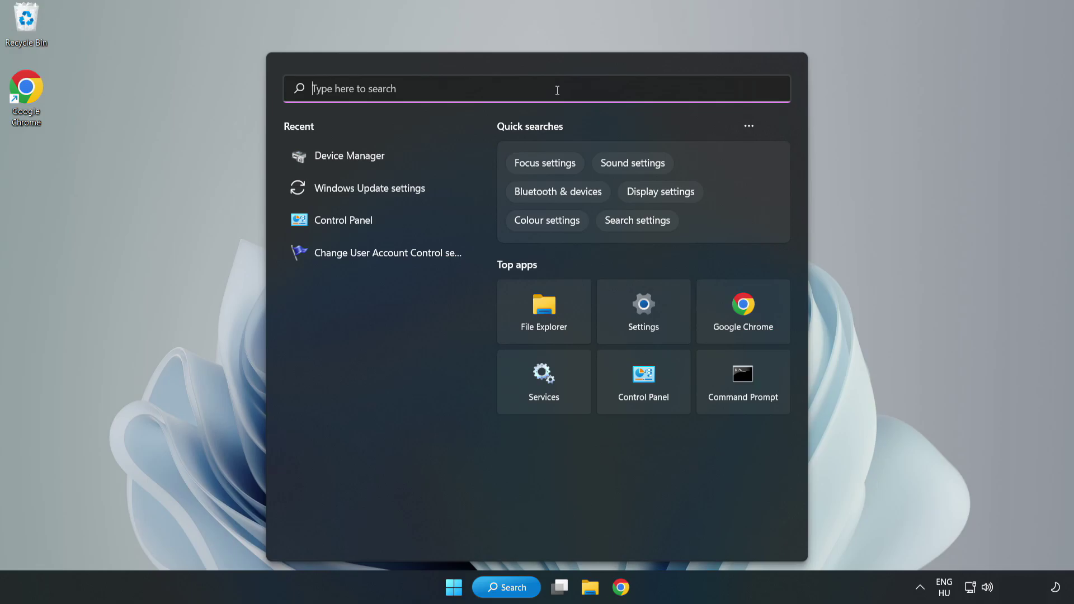
{"action": "type", "text": "updates"}
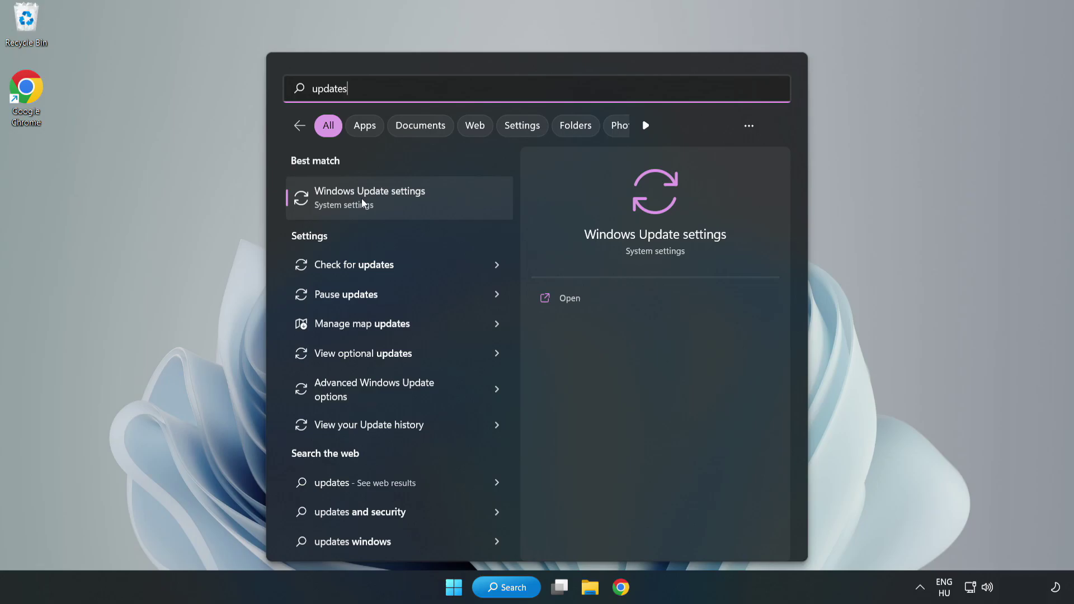
{"action": "left_click", "coordinate": [381, 200]}
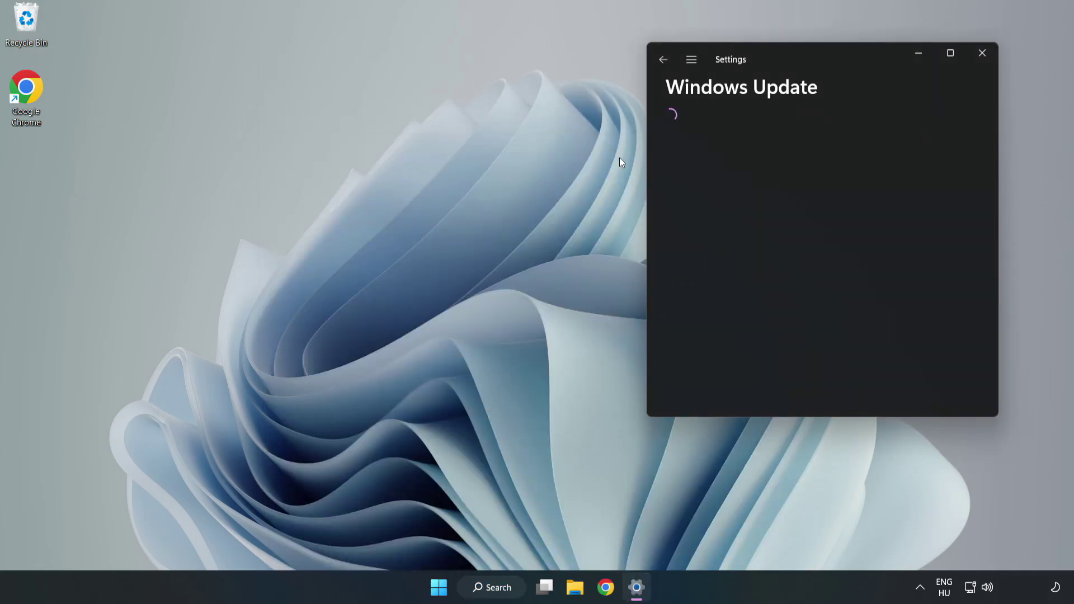
{"action": "left_click", "coordinate": [952, 51]}
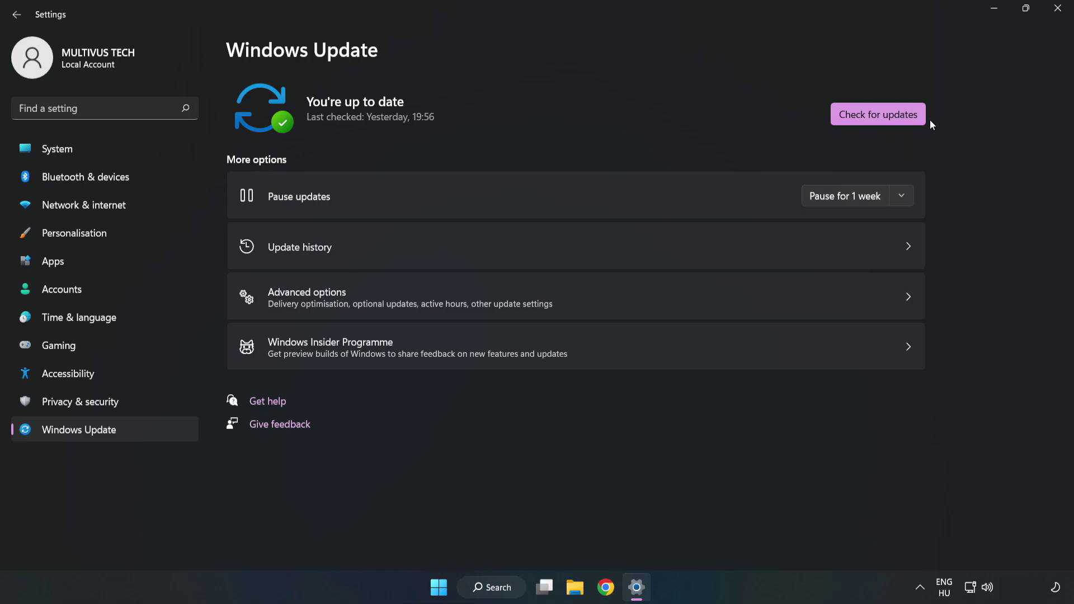
{"action": "left_click", "coordinate": [882, 117]}
{"action": "left_click", "coordinate": [1059, 12]}
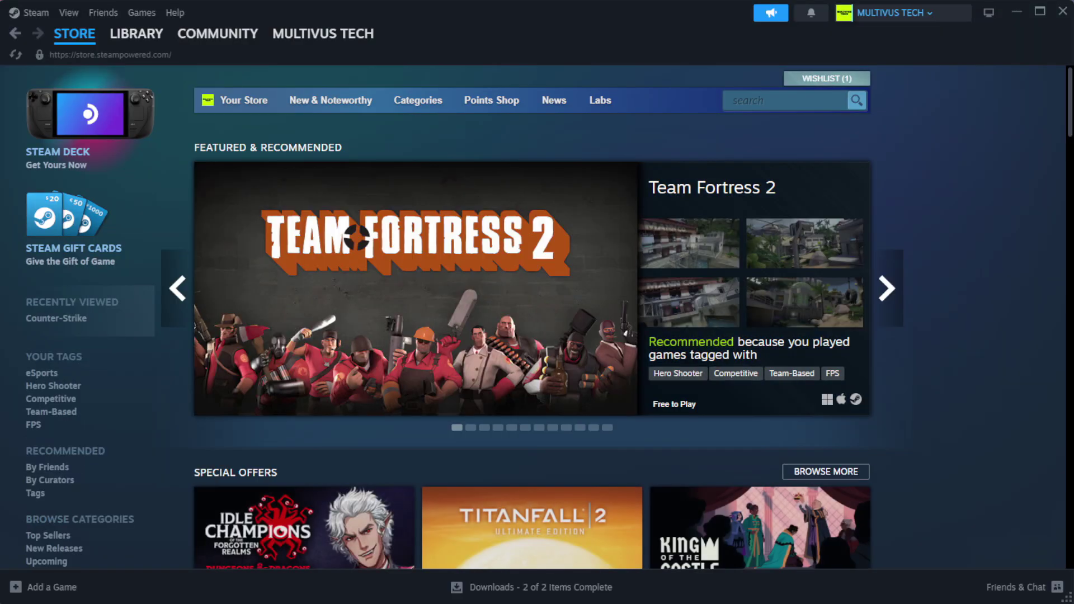
- In the Steam library, verify the integrity of the game files for YOUR NOT WORKING GAME through its properties
{"action": "mouse_move", "coordinate": [154, 39]}
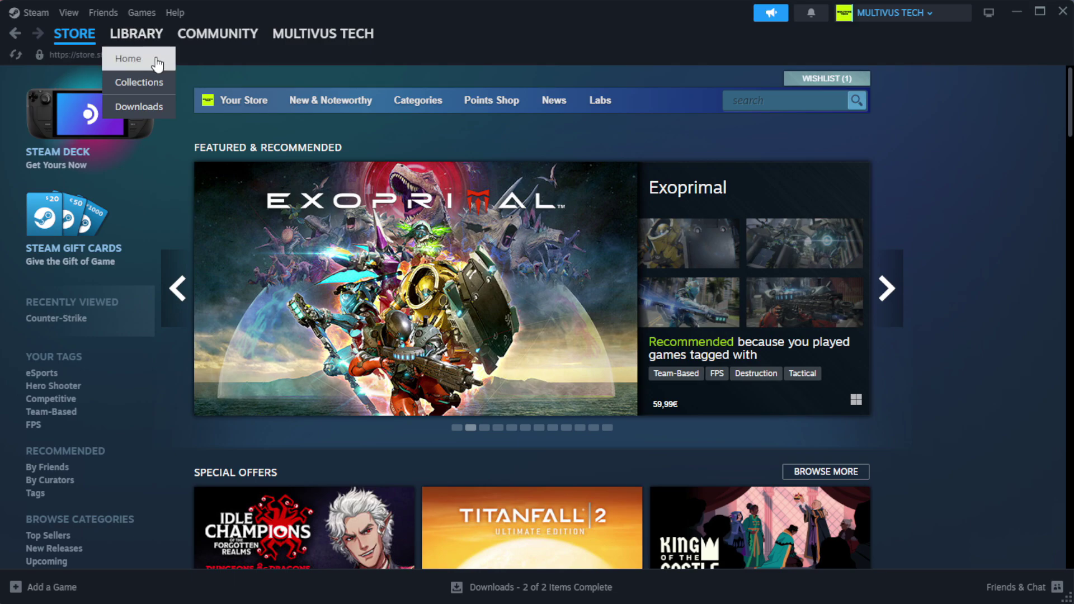
{"action": "left_click", "coordinate": [155, 59]}
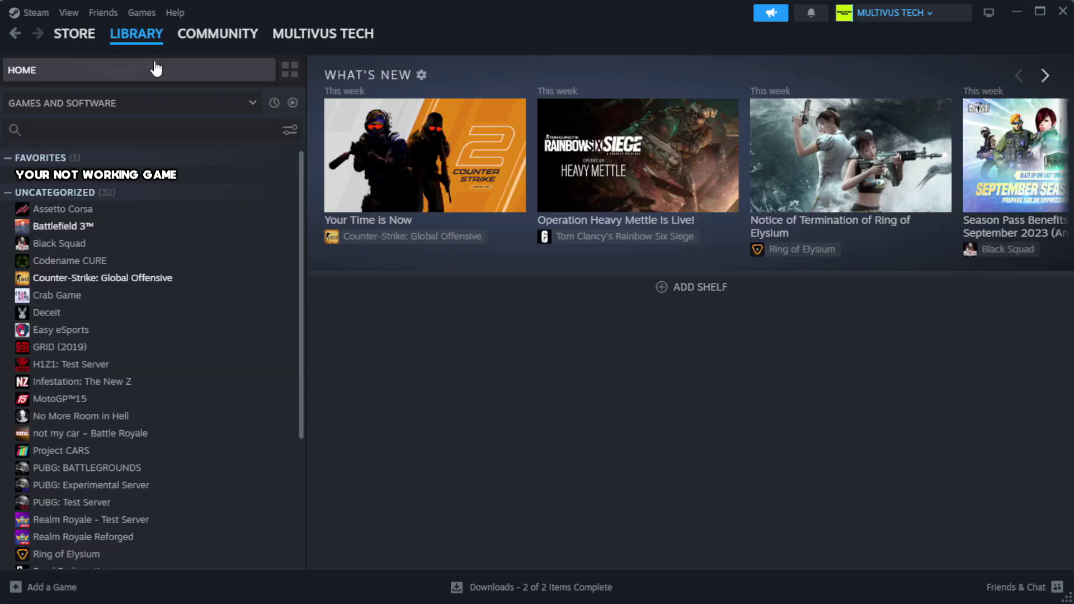
{"action": "right_click", "coordinate": [265, 179]}
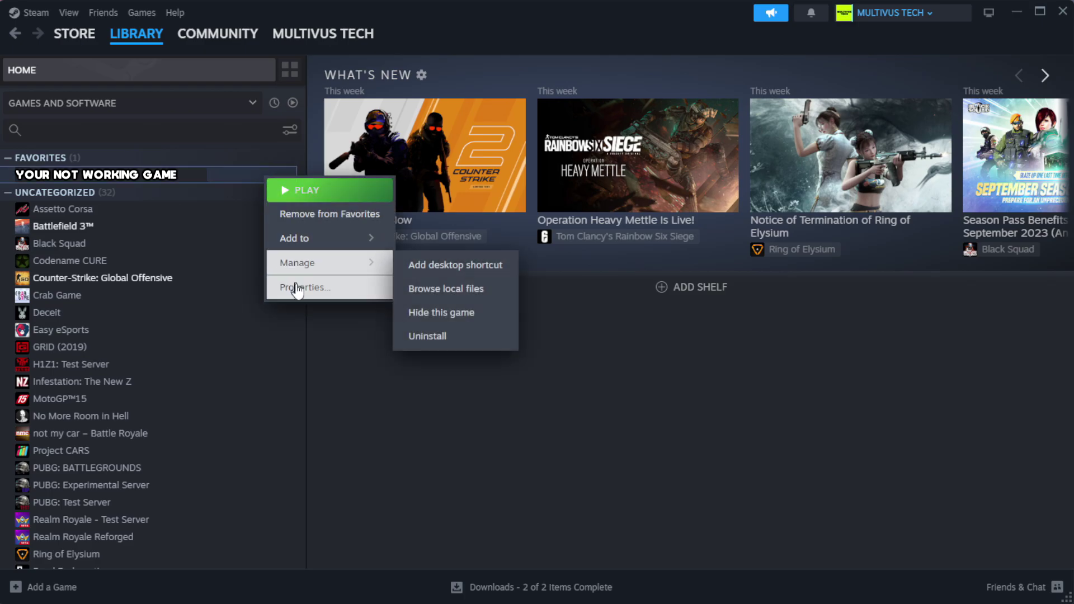
{"action": "left_click", "coordinate": [333, 291]}
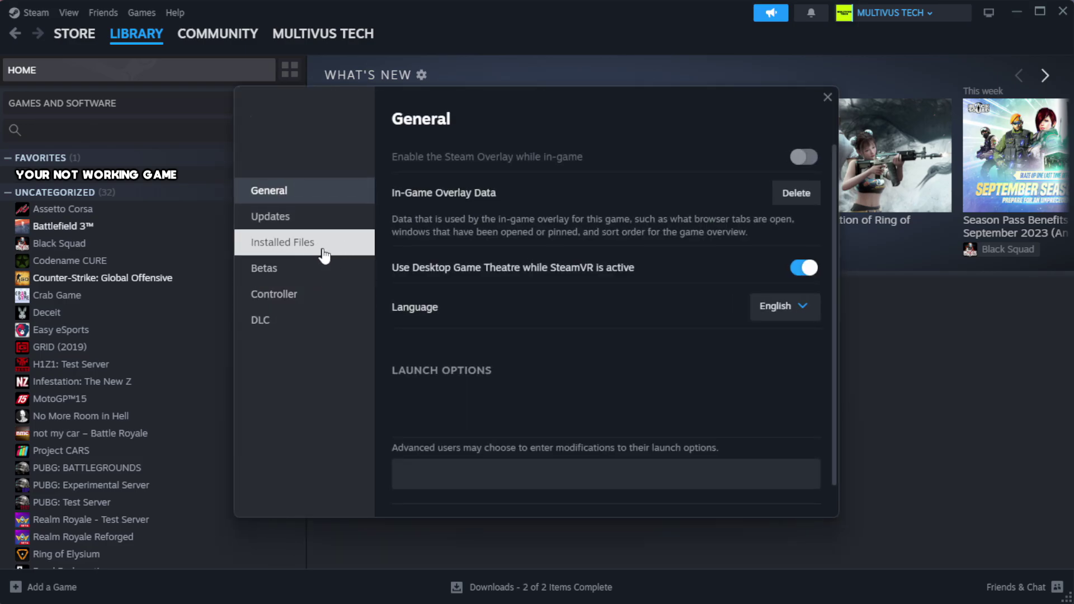
{"action": "left_click", "coordinate": [353, 255]}
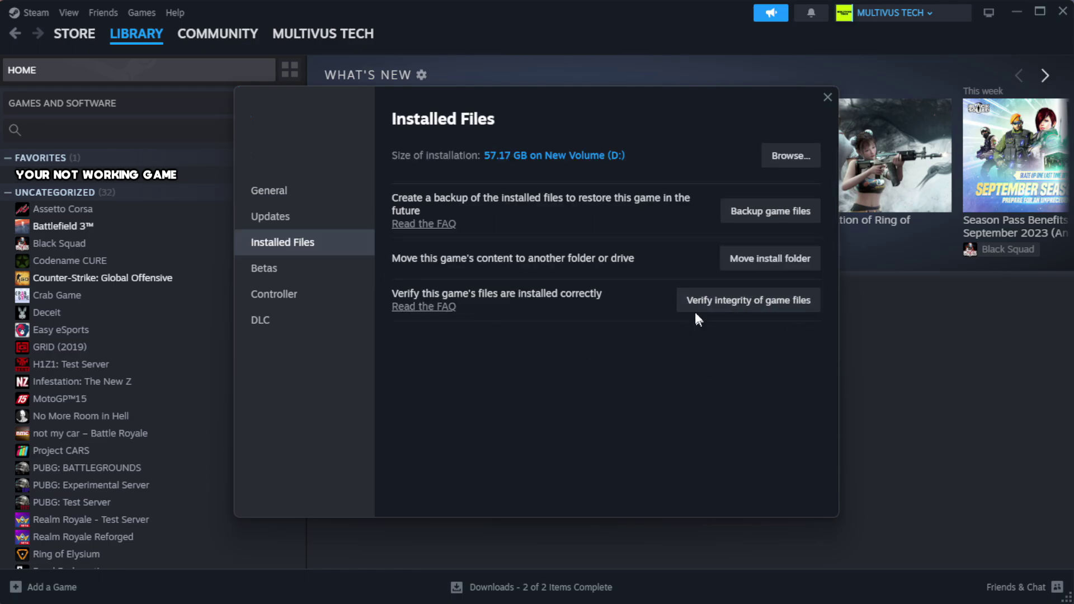
{"action": "left_click", "coordinate": [755, 312]}
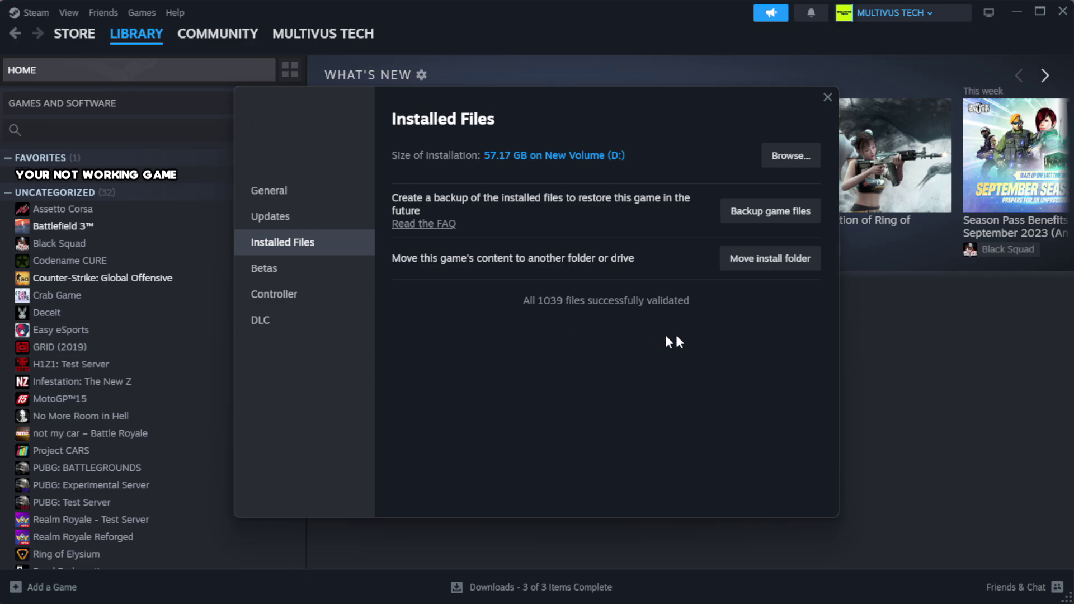
- Browse to the game's installation folder and open the properties of the YOUR NOT WORKING GAME shortcut, moving the dialog fully into view
{"action": "left_click", "coordinate": [790, 157]}
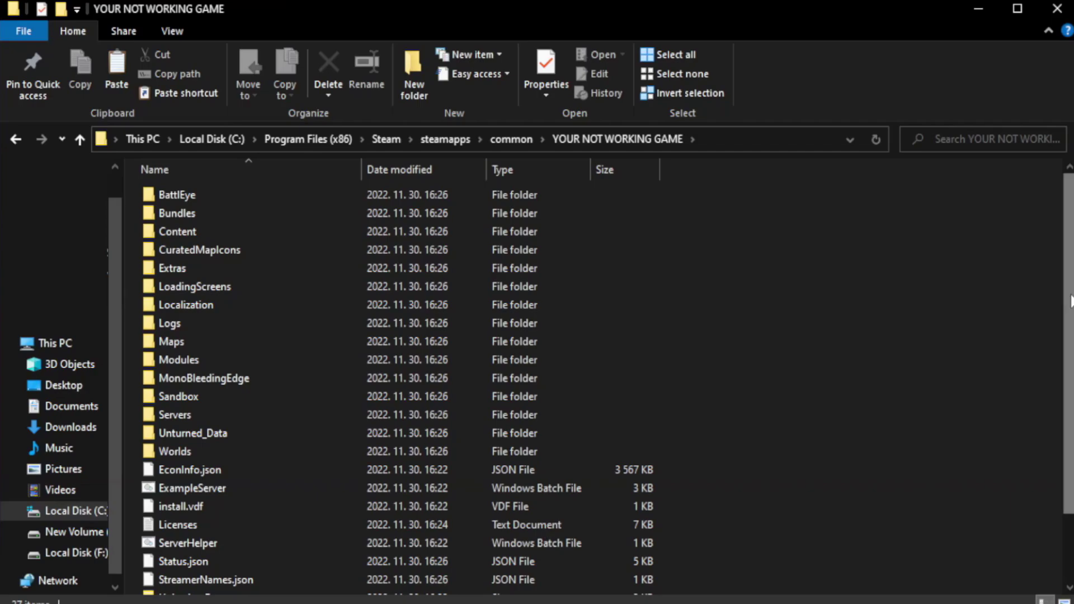
{"action": "scroll", "coordinate": [1072, 401], "scroll_direction": "down", "scroll_amount": 2}
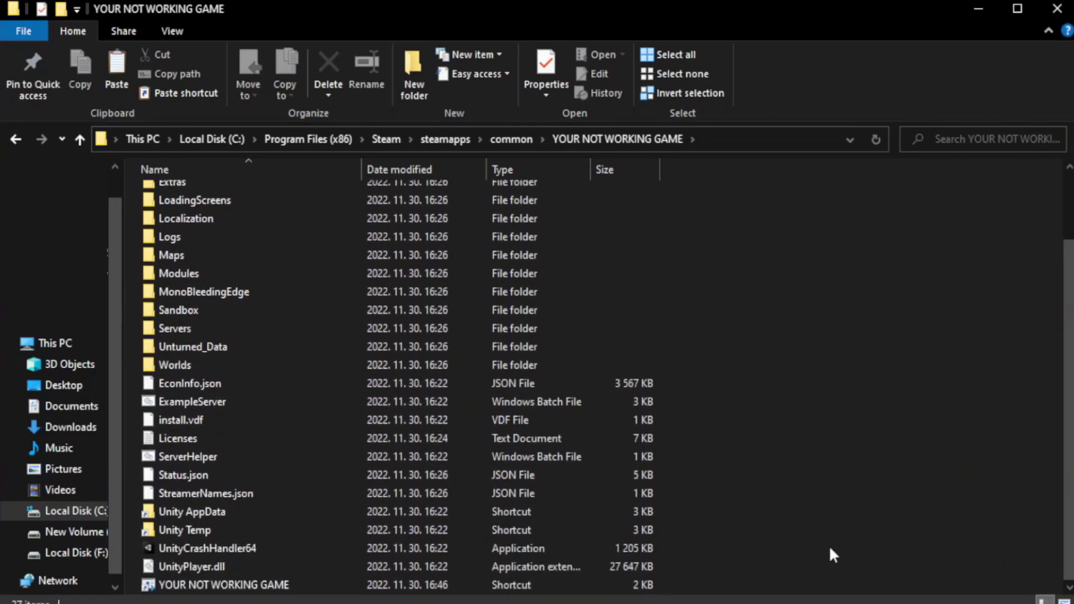
{"action": "left_click", "coordinate": [369, 587]}
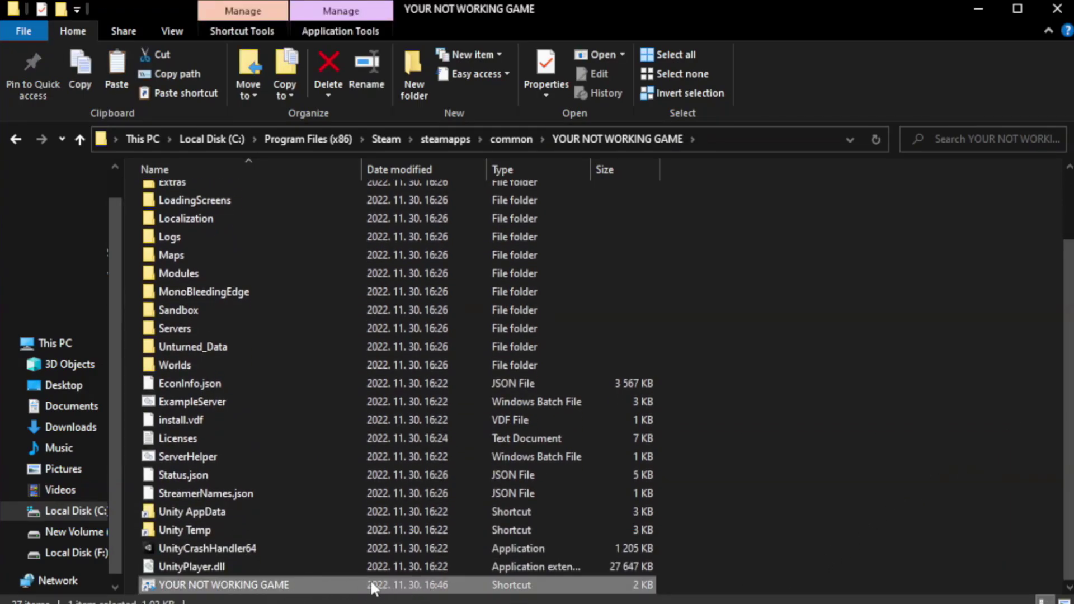
{"action": "right_click", "coordinate": [360, 589]}
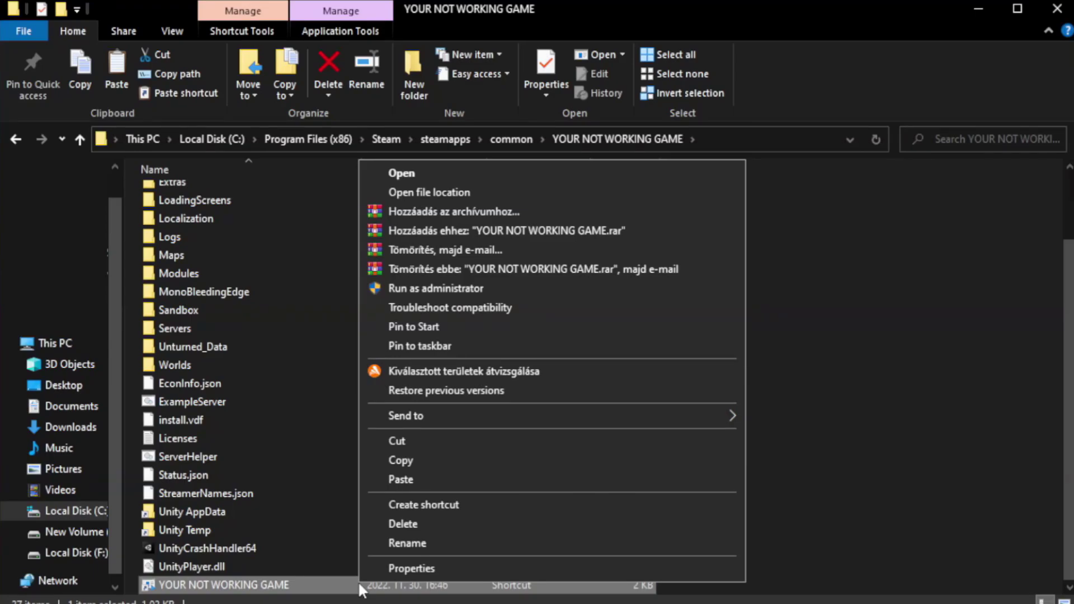
{"action": "left_click", "coordinate": [548, 568]}
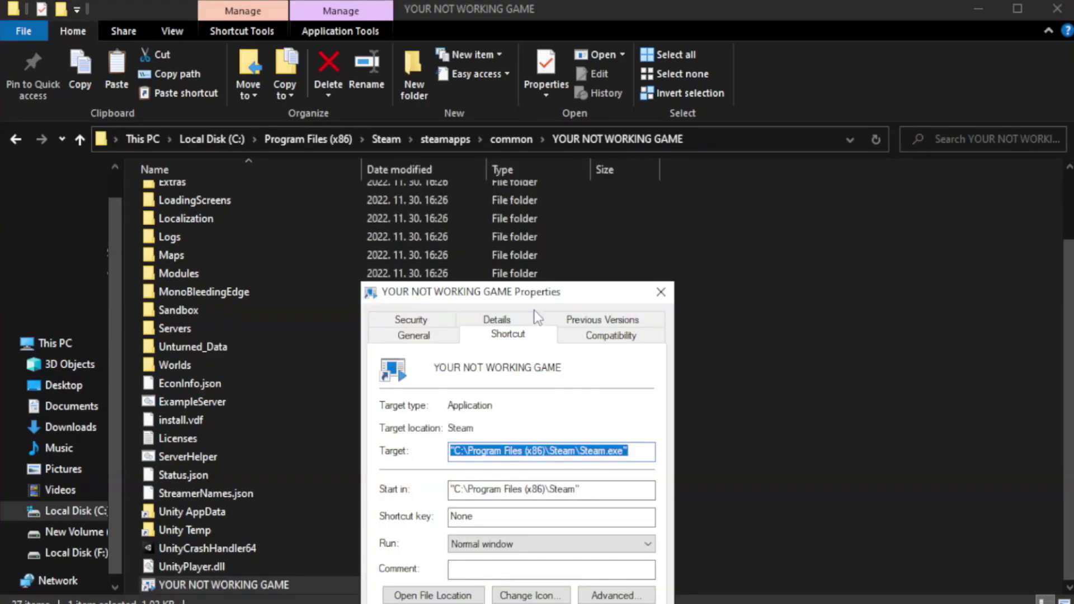
{"action": "left_click_drag", "start_coordinate": [541, 298], "coordinate": [540, 110]}
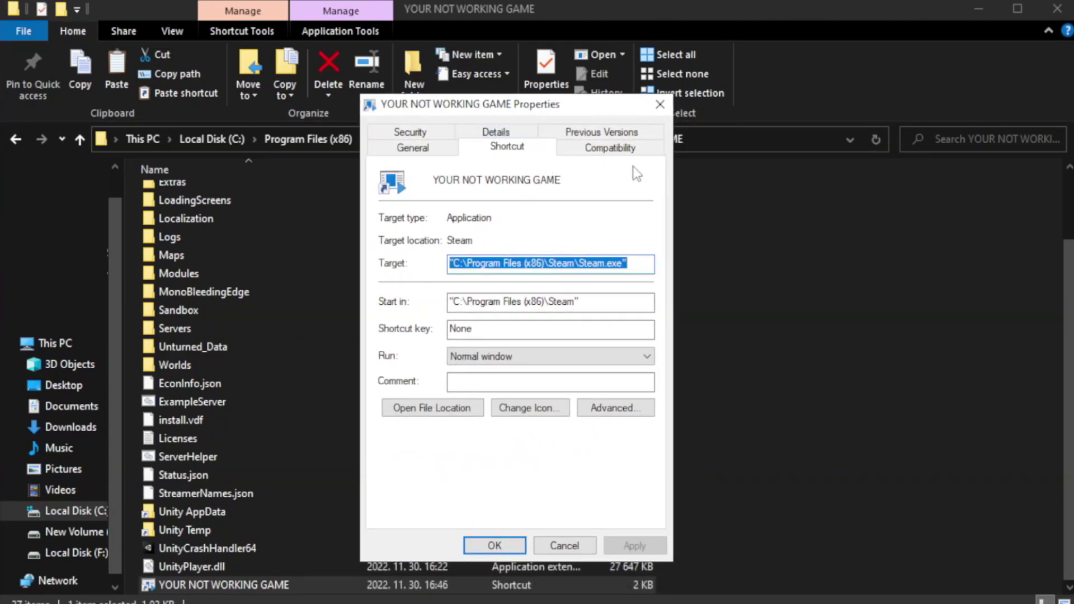
- Set the shortcut's compatibility mode to Windows 8, disable fullscreen optimizations, enable running as administrator, and apply these compatibility settings
{"action": "left_click", "coordinate": [603, 150]}
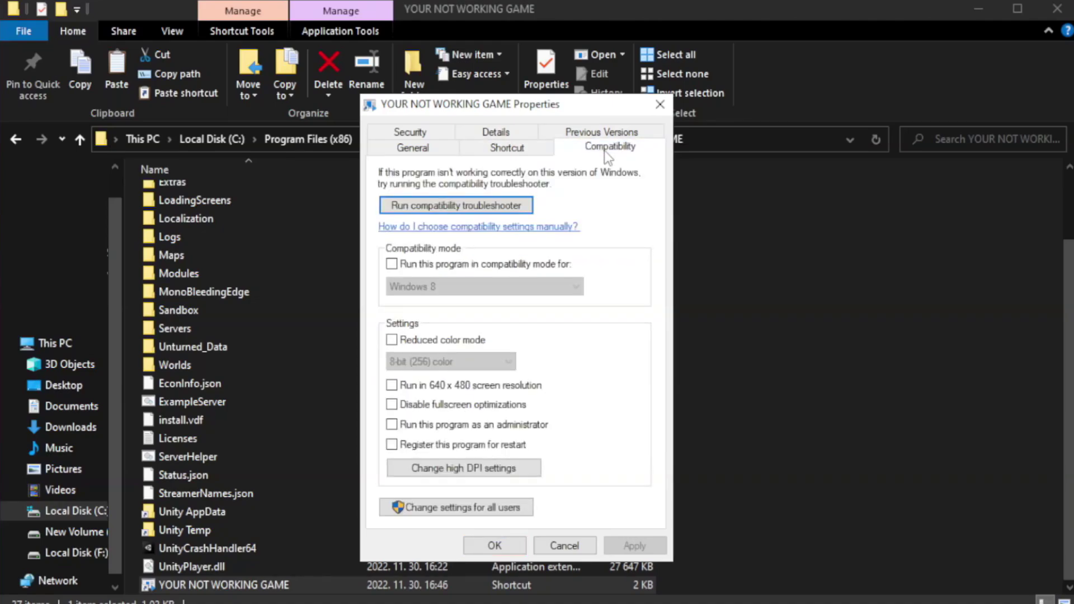
{"action": "left_click", "coordinate": [425, 265]}
{"action": "left_click", "coordinate": [460, 284]}
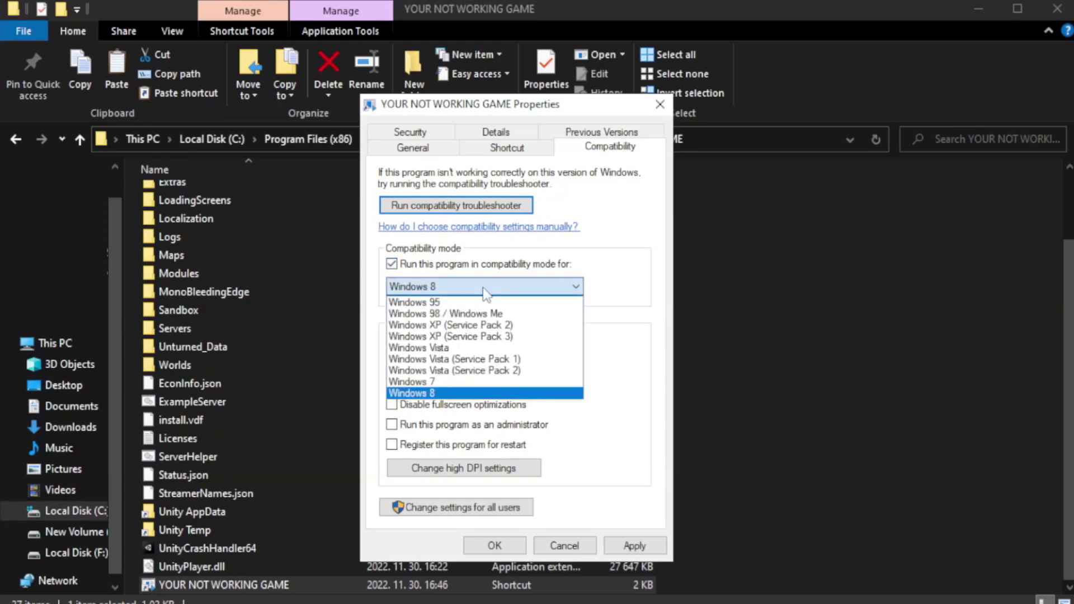
{"action": "left_click", "coordinate": [455, 393]}
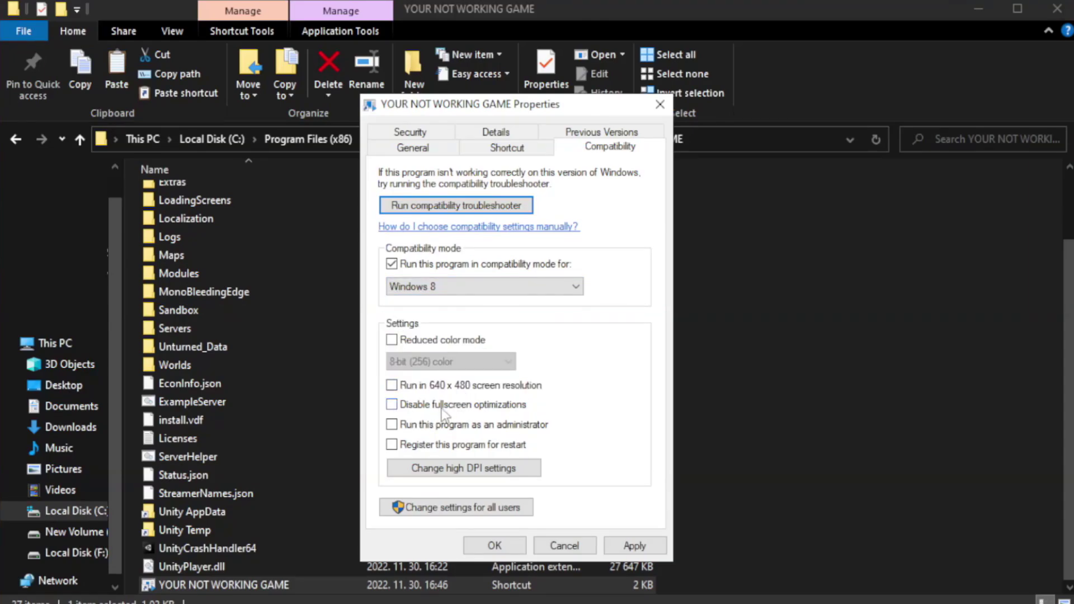
{"action": "left_click", "coordinate": [420, 413]}
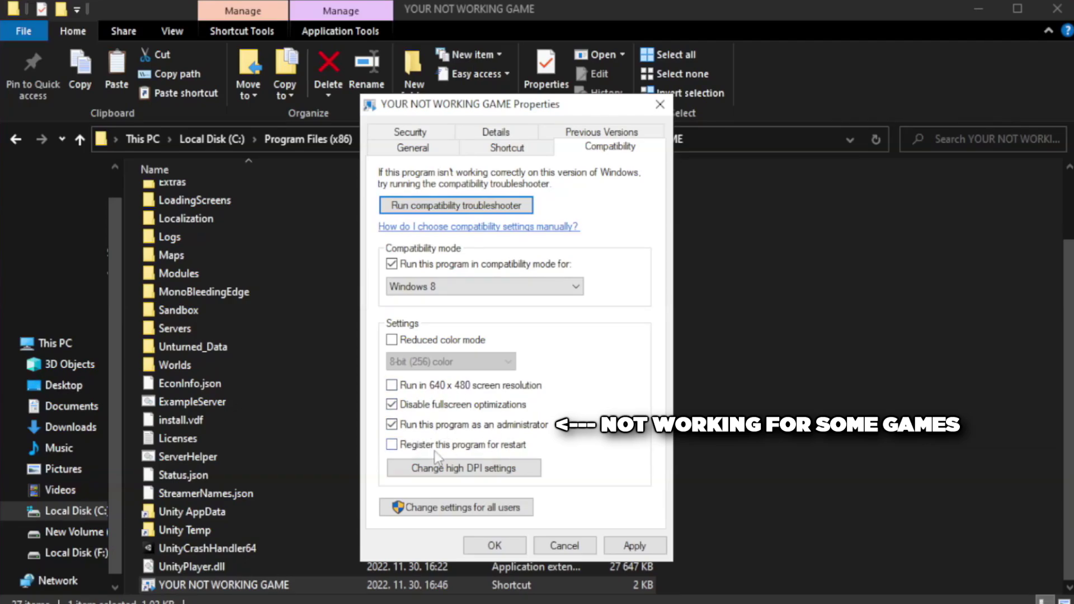
{"action": "left_click", "coordinate": [629, 549]}
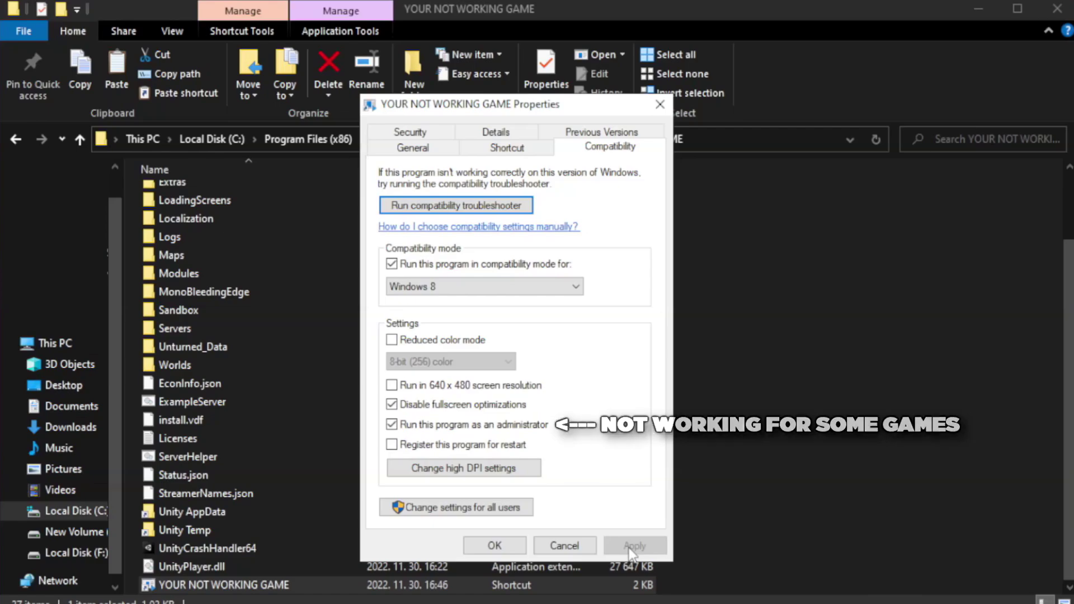
- Accept the shortcut's properties and close the game's installation folder
{"action": "left_click", "coordinate": [493, 546]}
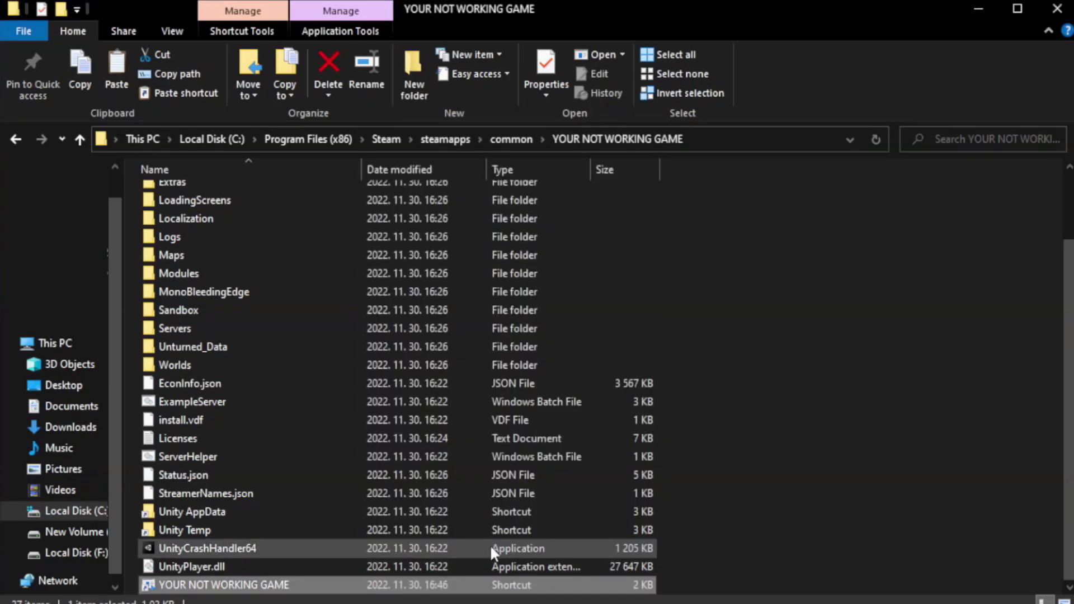
{"action": "left_click", "coordinate": [1056, 10]}
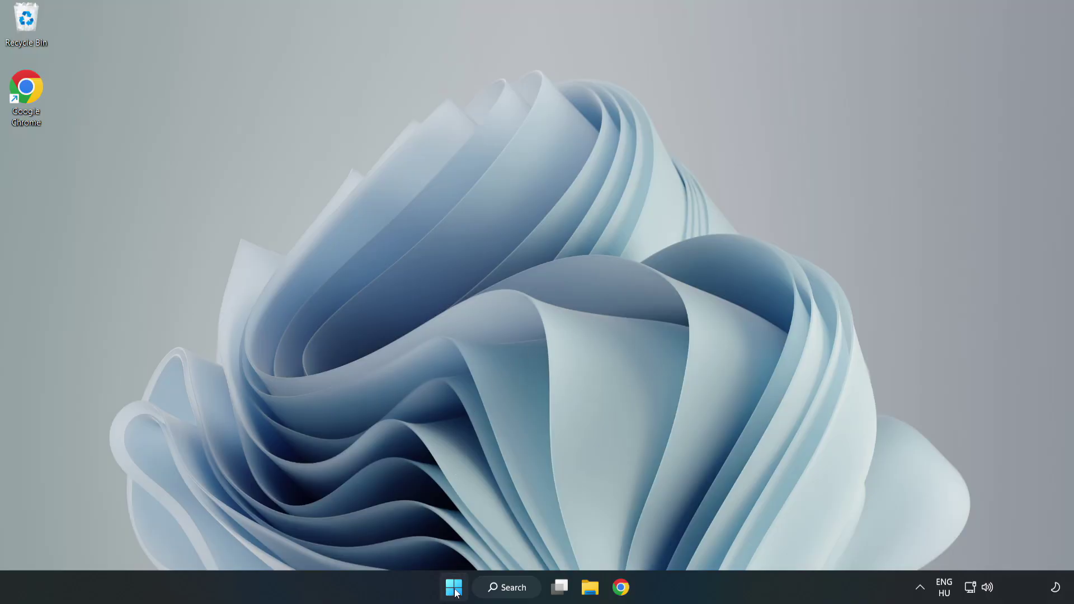
- Launch Task Manager and disable Cortana and Microsoft Edge among the startup apps
{"action": "right_click", "coordinate": [457, 593]}
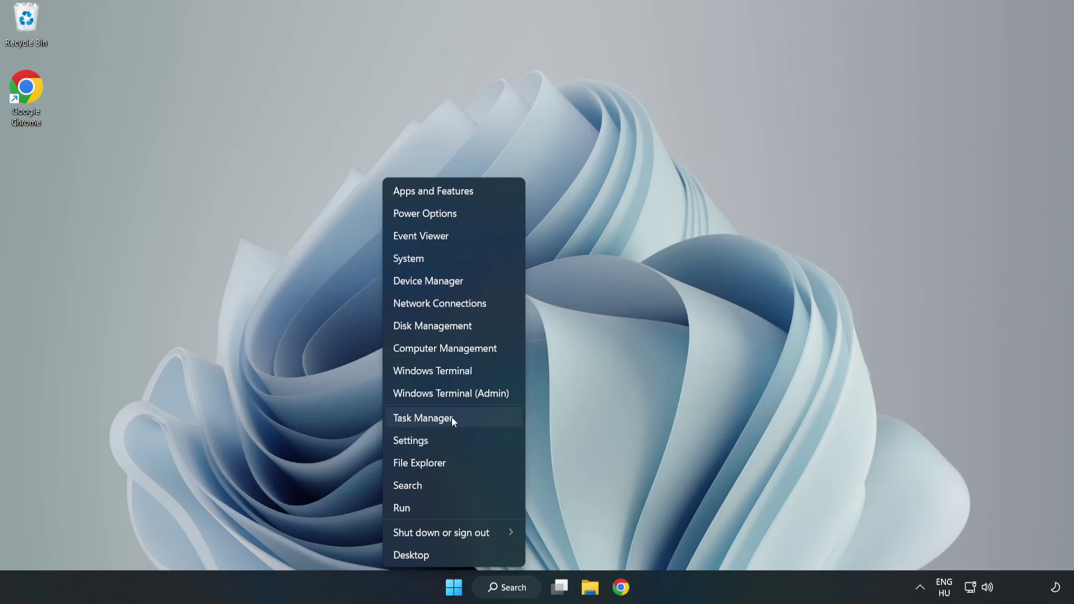
{"action": "left_click", "coordinate": [453, 419]}
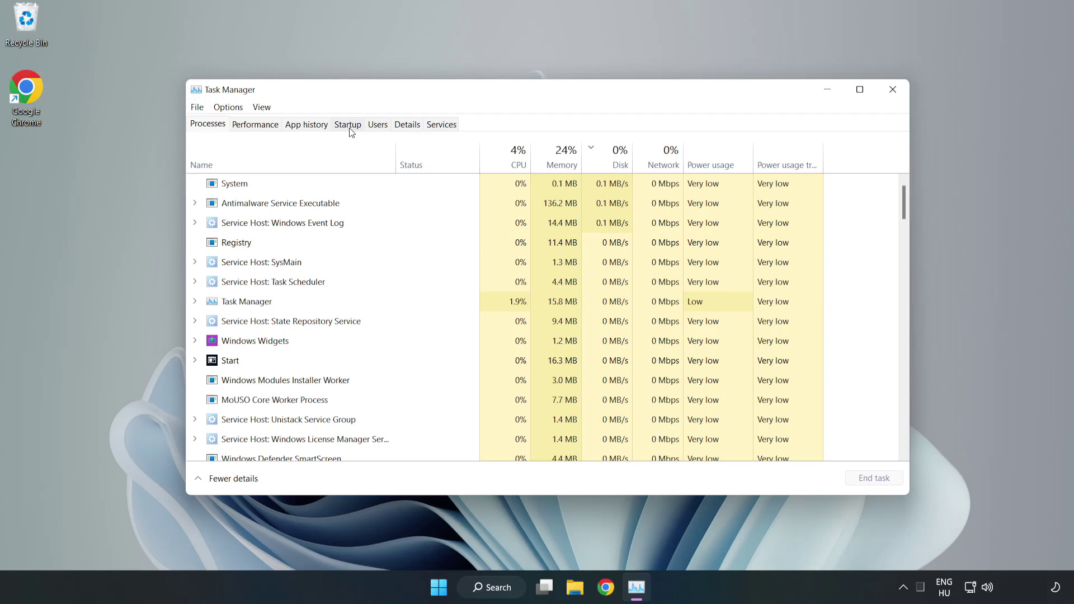
{"action": "left_click", "coordinate": [349, 125]}
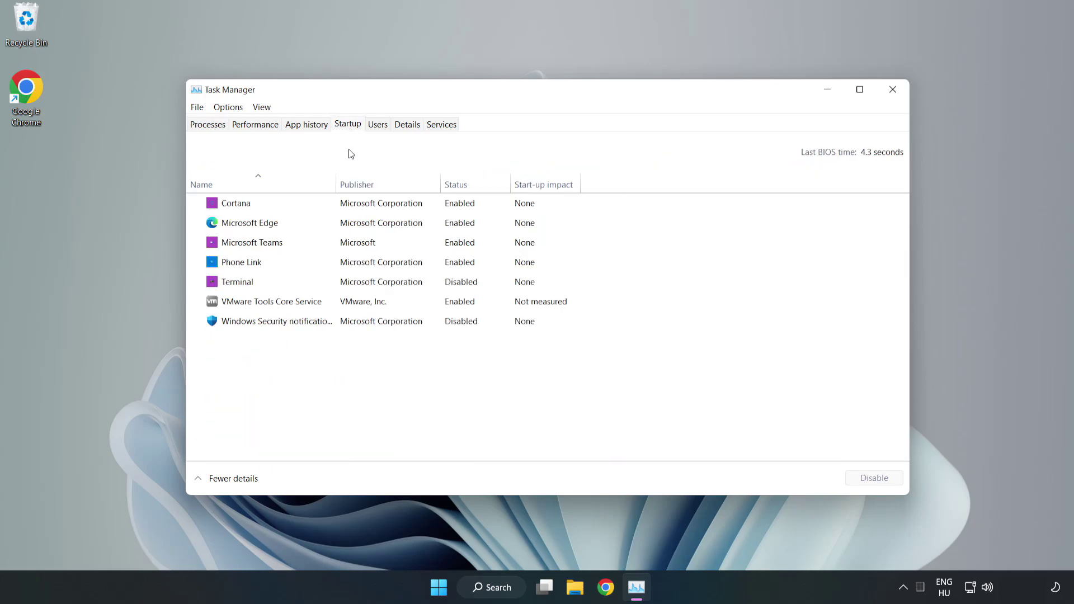
{"action": "left_click", "coordinate": [372, 211]}
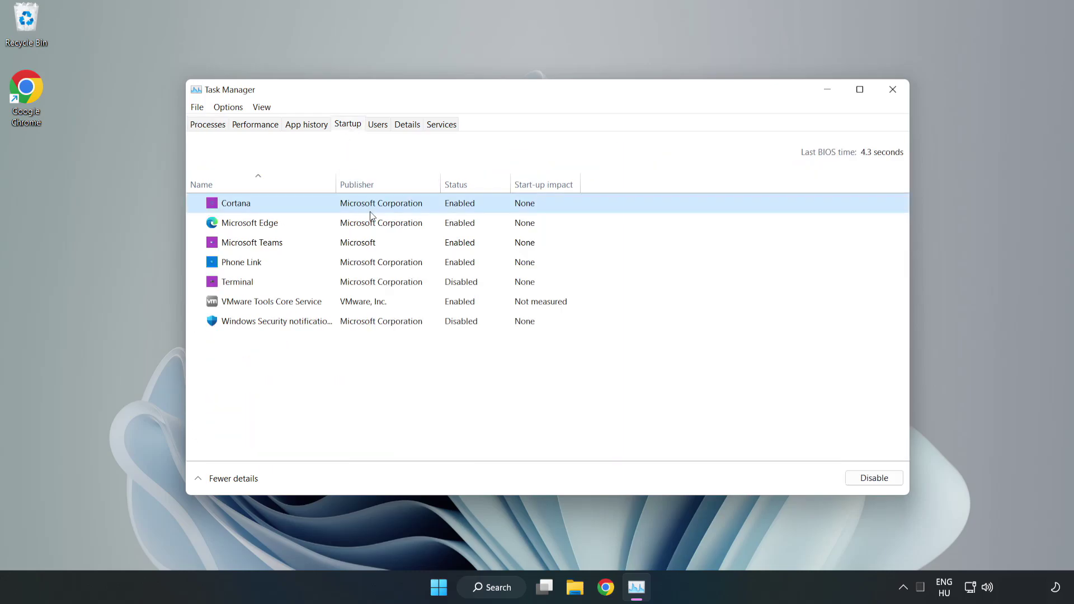
{"action": "left_click", "coordinate": [867, 482]}
{"action": "left_click", "coordinate": [472, 222]}
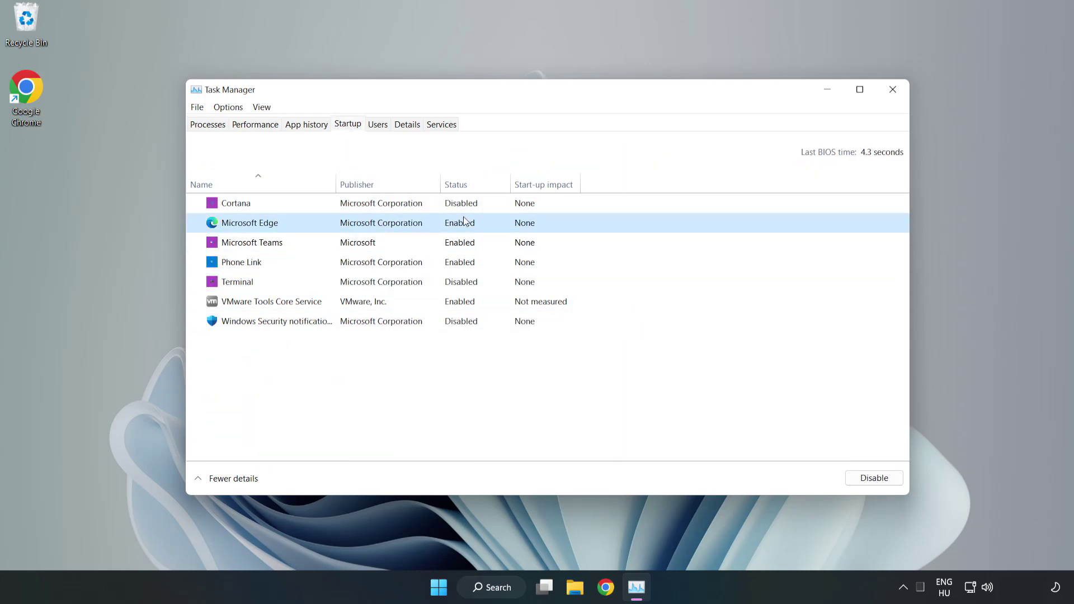
{"action": "left_click", "coordinate": [876, 483]}
- Disable Microsoft Teams and Phone Link at startup, and close Task Manager
{"action": "left_click", "coordinate": [372, 246]}
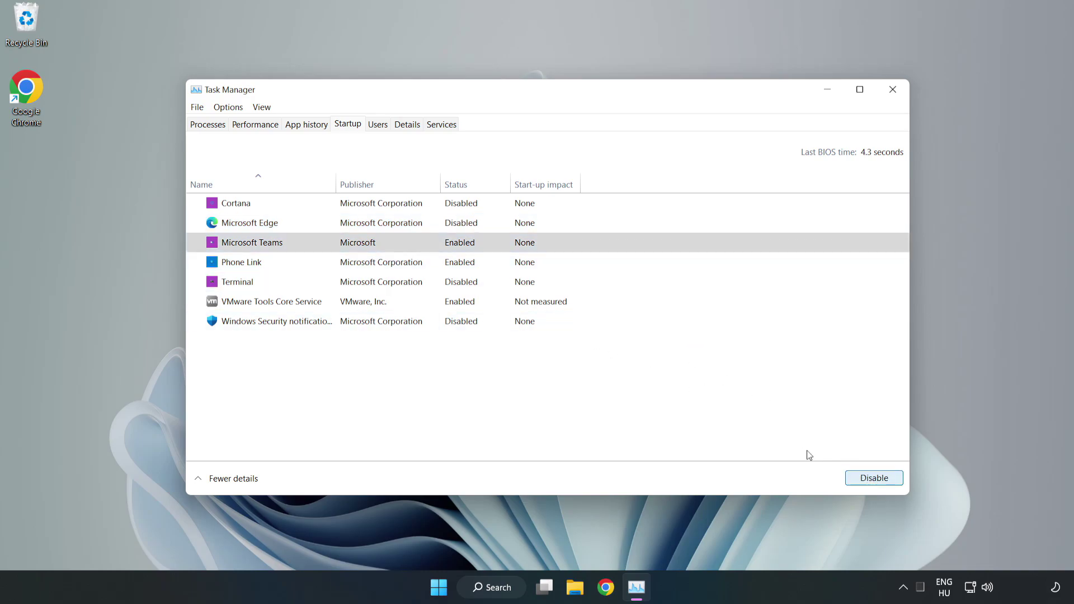
{"action": "left_click", "coordinate": [873, 478]}
{"action": "left_click", "coordinate": [360, 267]}
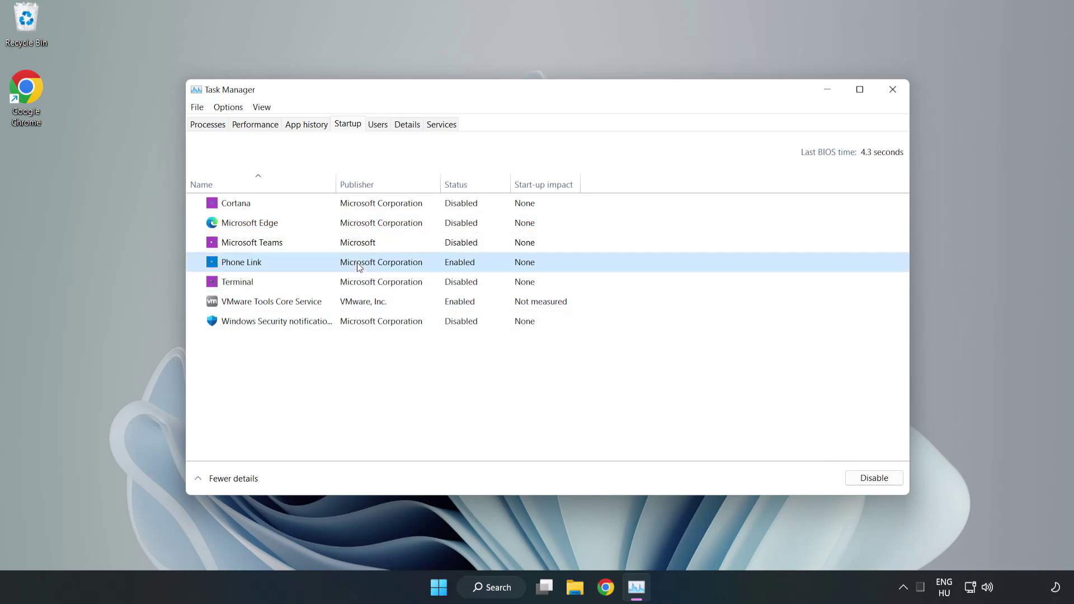
{"action": "left_click", "coordinate": [894, 484]}
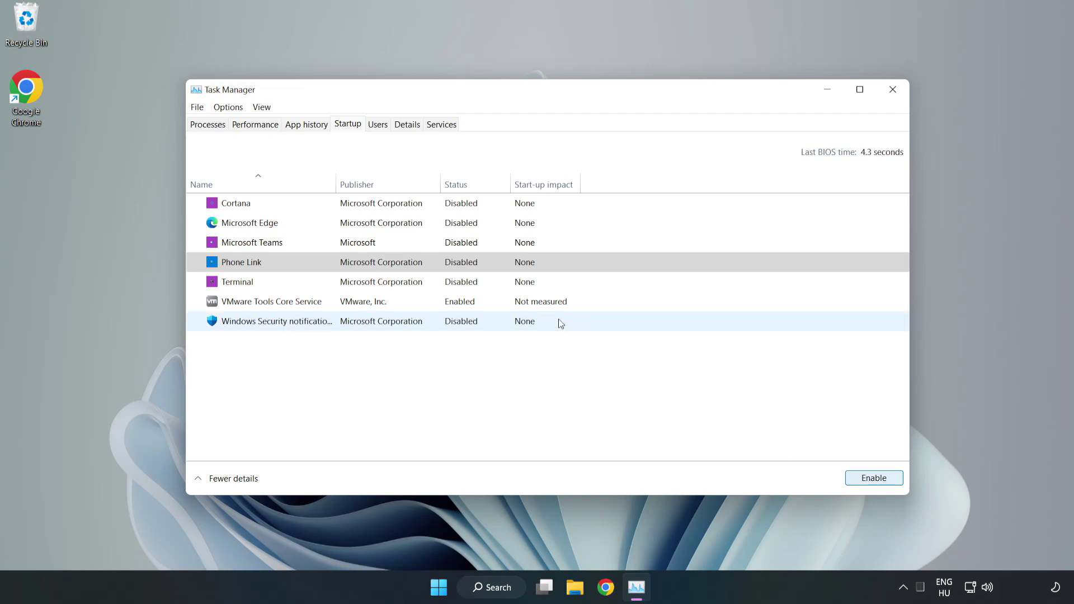
{"action": "left_click", "coordinate": [894, 91]}
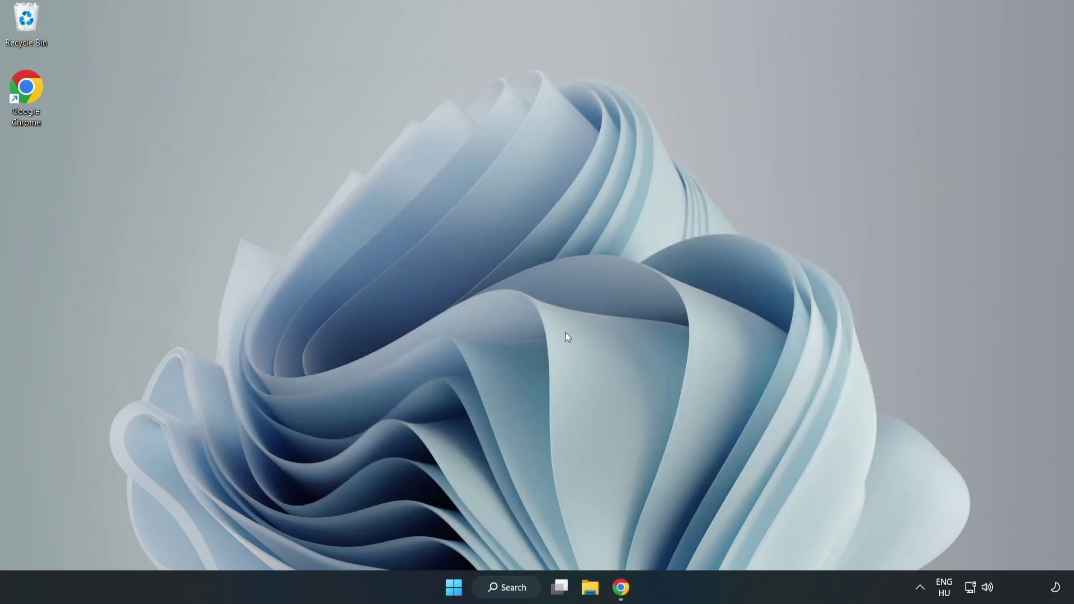
- Switch to Google Chrome and download the English DirectX End-User Runtime Web Installer from the Microsoft Download Center page
{"action": "left_click", "coordinate": [620, 595]}
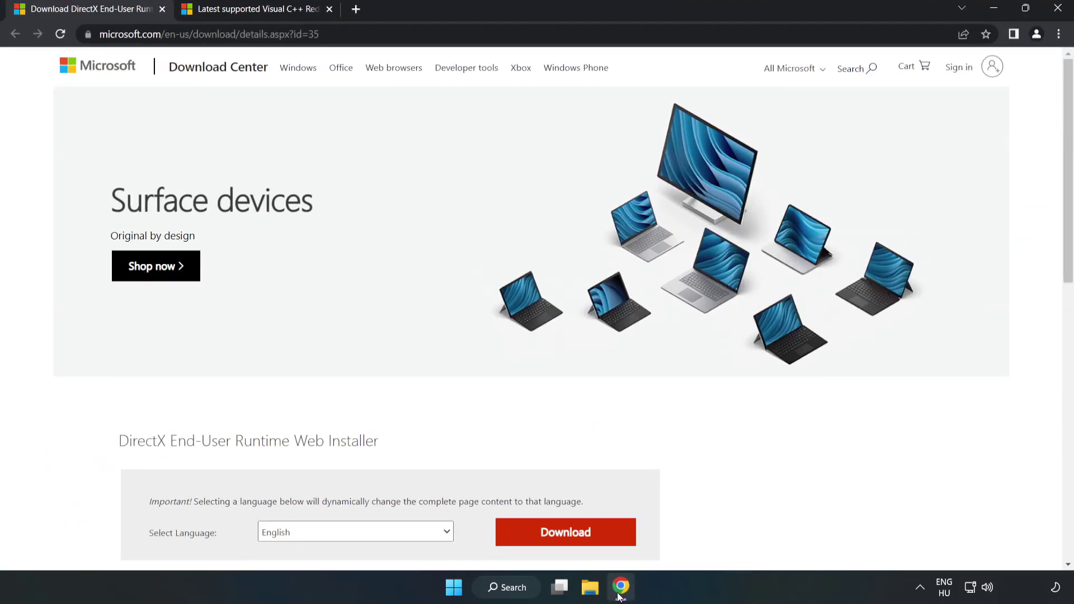
{"action": "left_click", "coordinate": [332, 35]}
{"action": "left_click", "coordinate": [336, 34]}
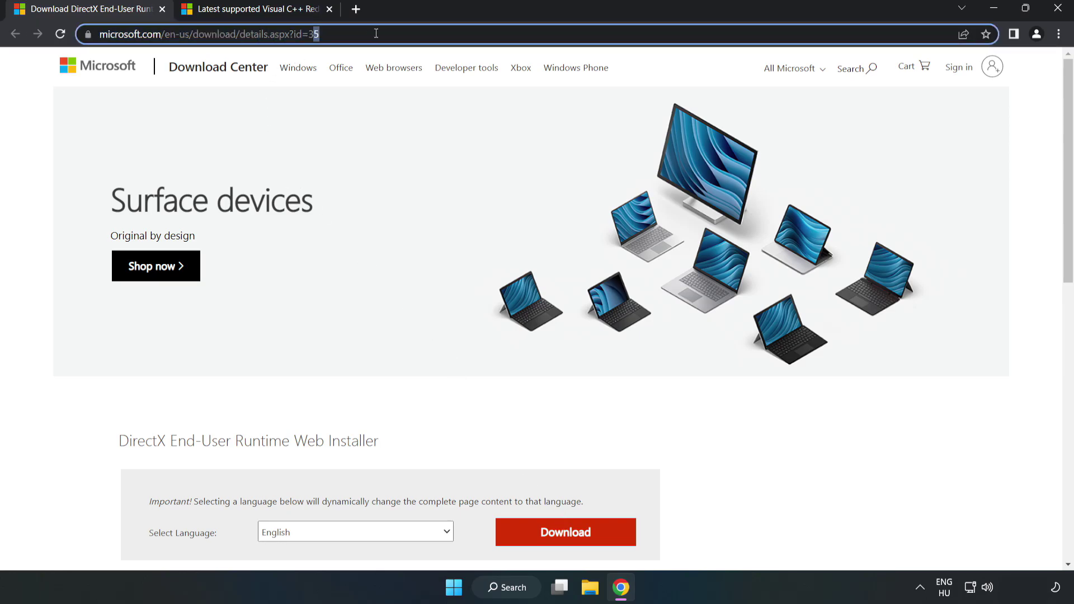
{"action": "left_click", "coordinate": [42, 123]}
{"action": "scroll", "coordinate": [43, 125], "scroll_direction": "down", "scroll_amount": 3}
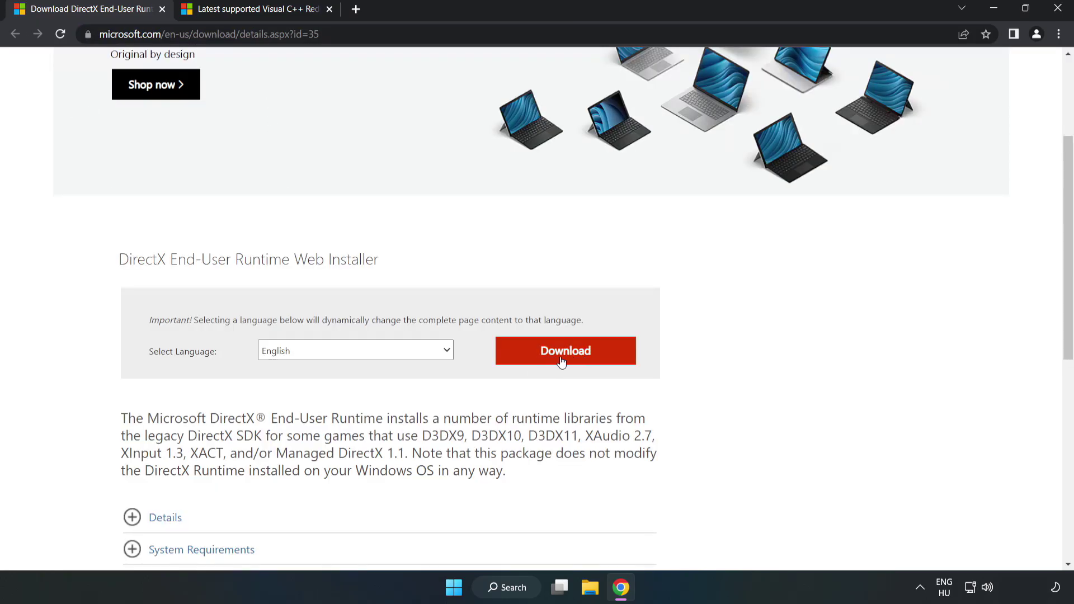
{"action": "left_click", "coordinate": [571, 361]}
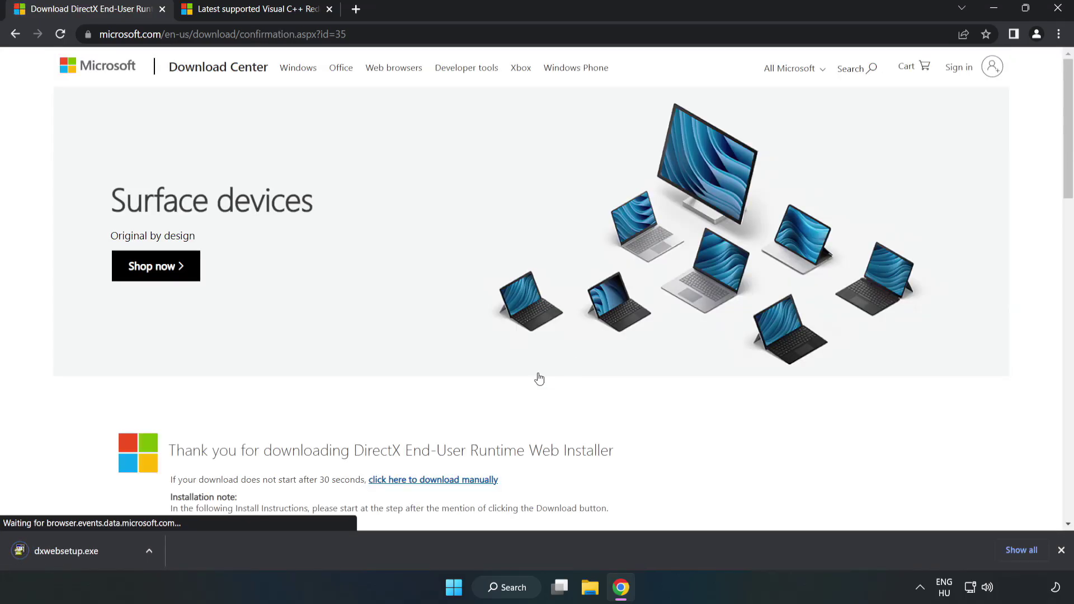
- Run the downloaded dxwebsetup.exe, accept the license agreement, and go through the DirectX setup wizard to the finish
{"action": "left_click", "coordinate": [79, 551]}
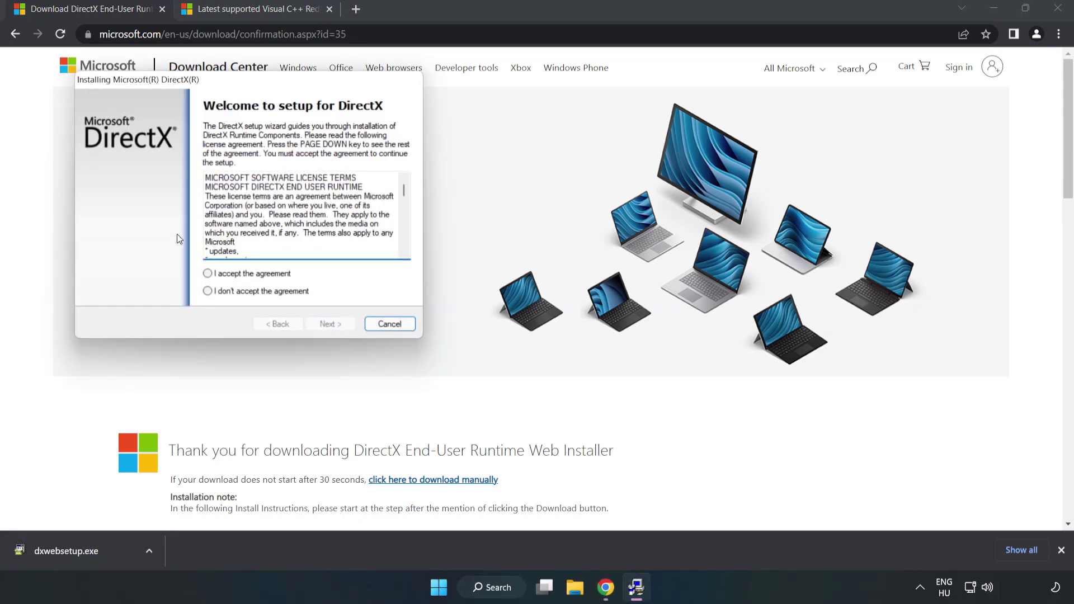
{"action": "left_click_drag", "start_coordinate": [245, 86], "coordinate": [523, 180]}
{"action": "left_click_drag", "start_coordinate": [683, 285], "coordinate": [676, 346]}
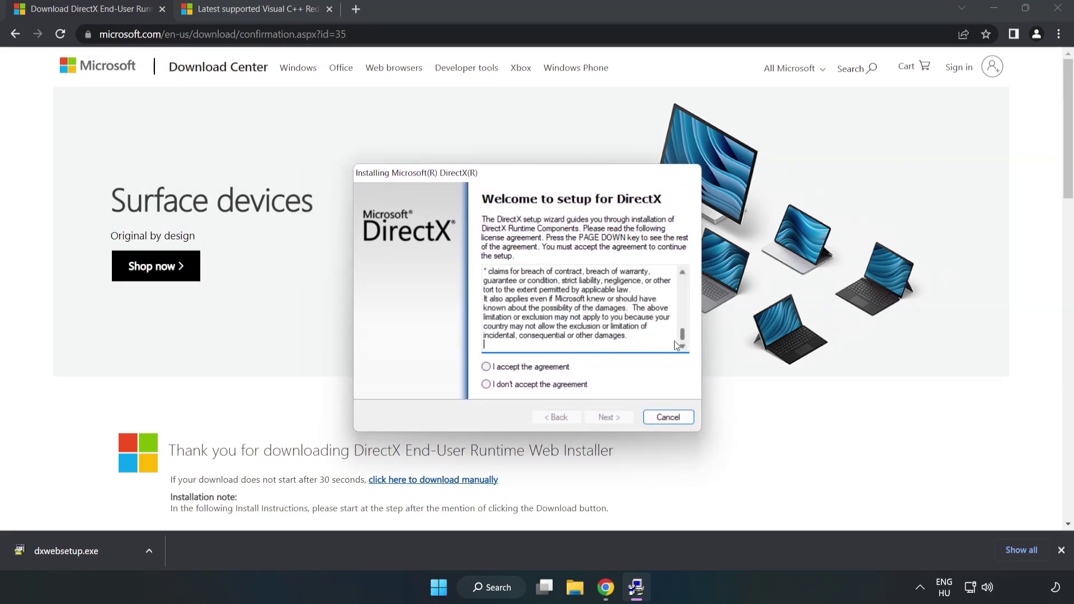
{"action": "left_click", "coordinate": [482, 367]}
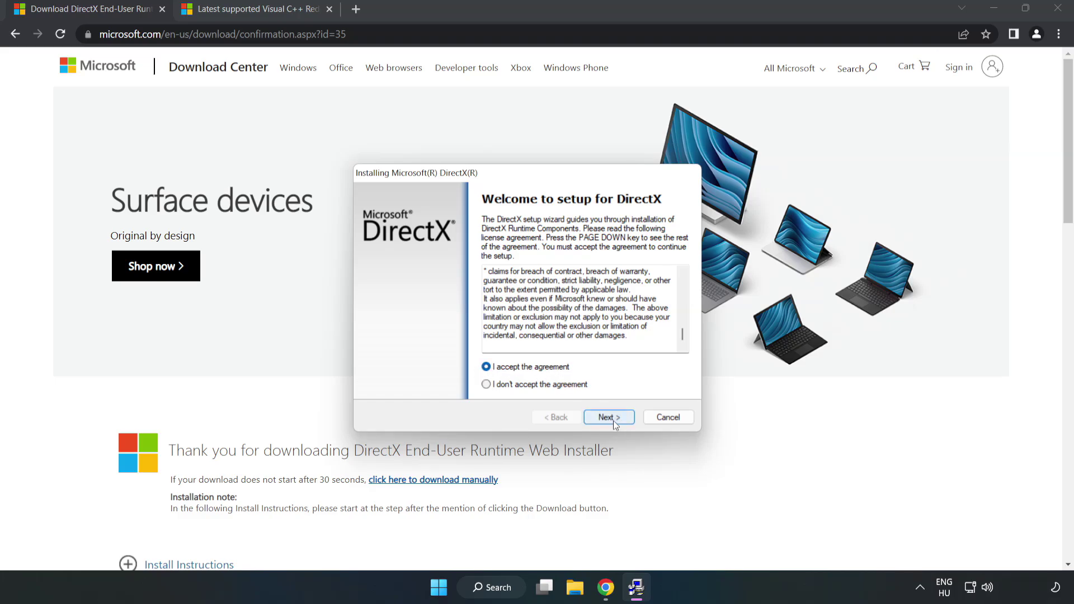
{"action": "left_click", "coordinate": [614, 421]}
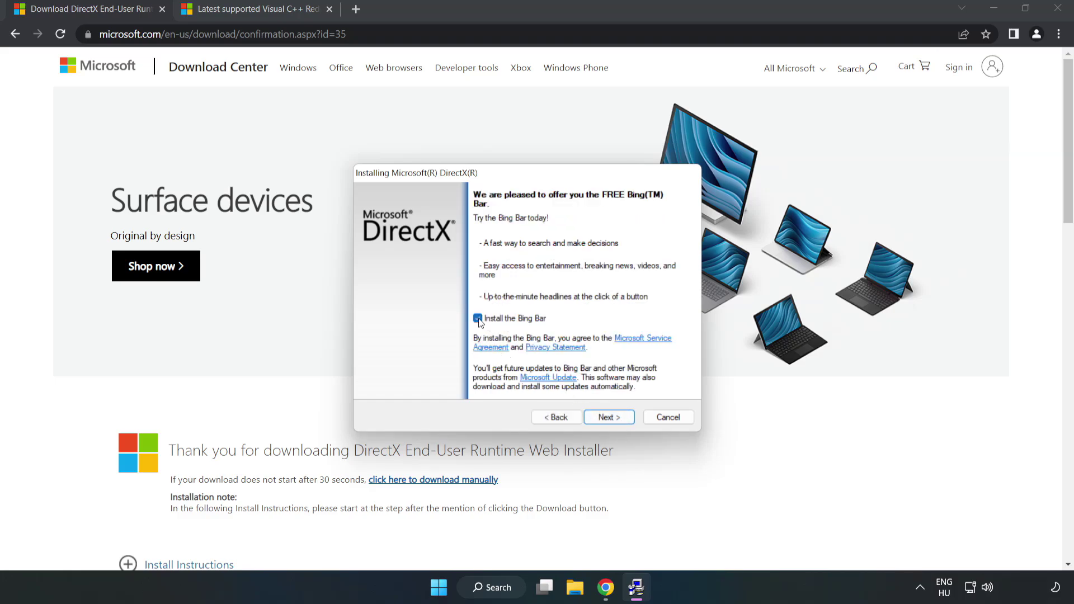
{"action": "left_click", "coordinate": [617, 418]}
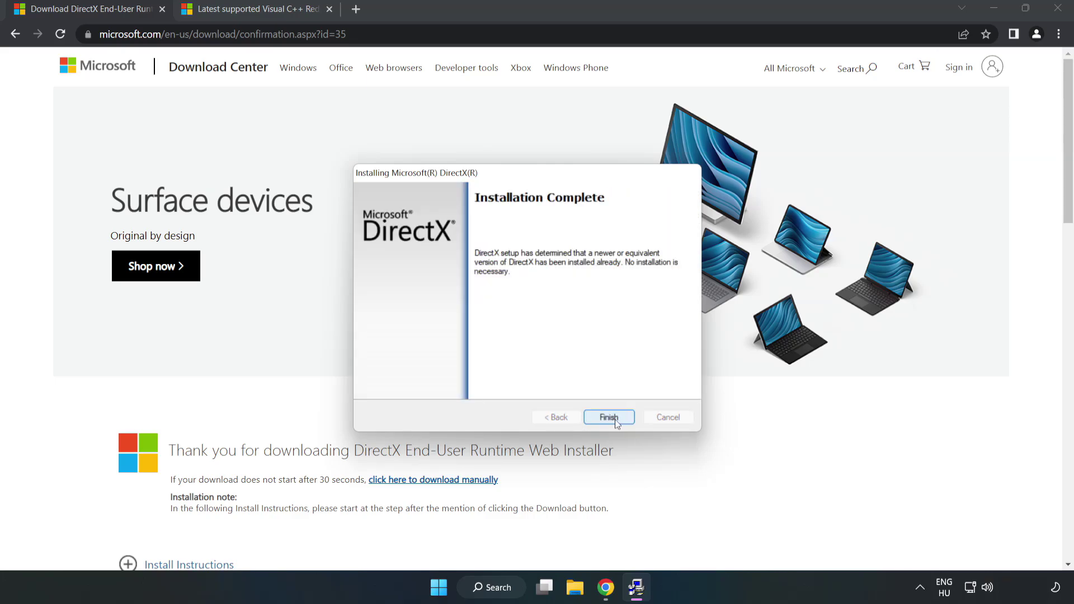
{"action": "left_click", "coordinate": [609, 418]}
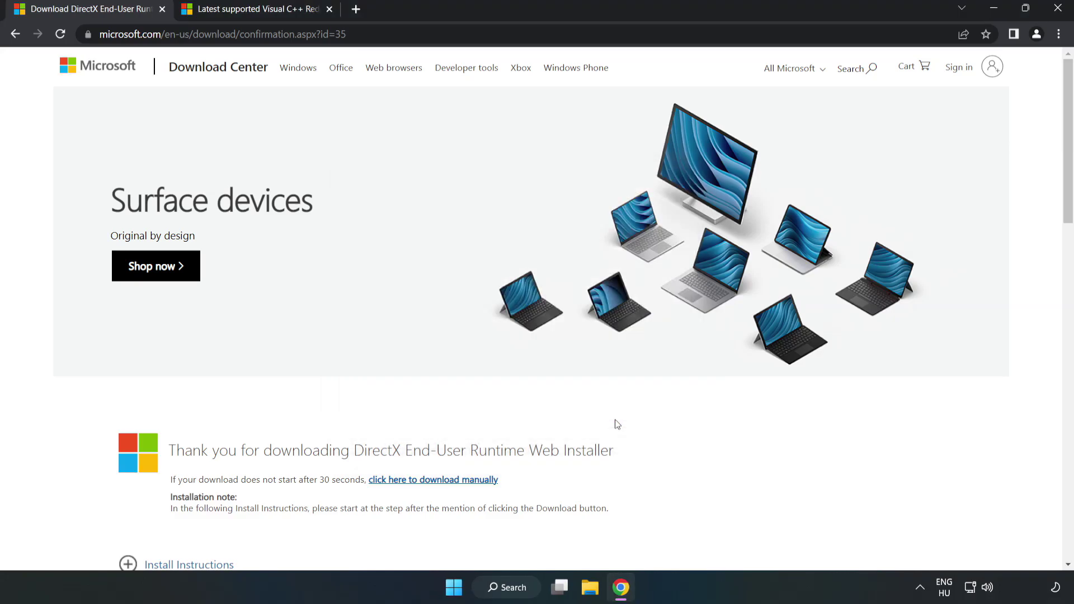
- Close the DirectX download page and check the web address of the latest supported Visual C++ Redistributable page
{"action": "left_click", "coordinate": [162, 9]}
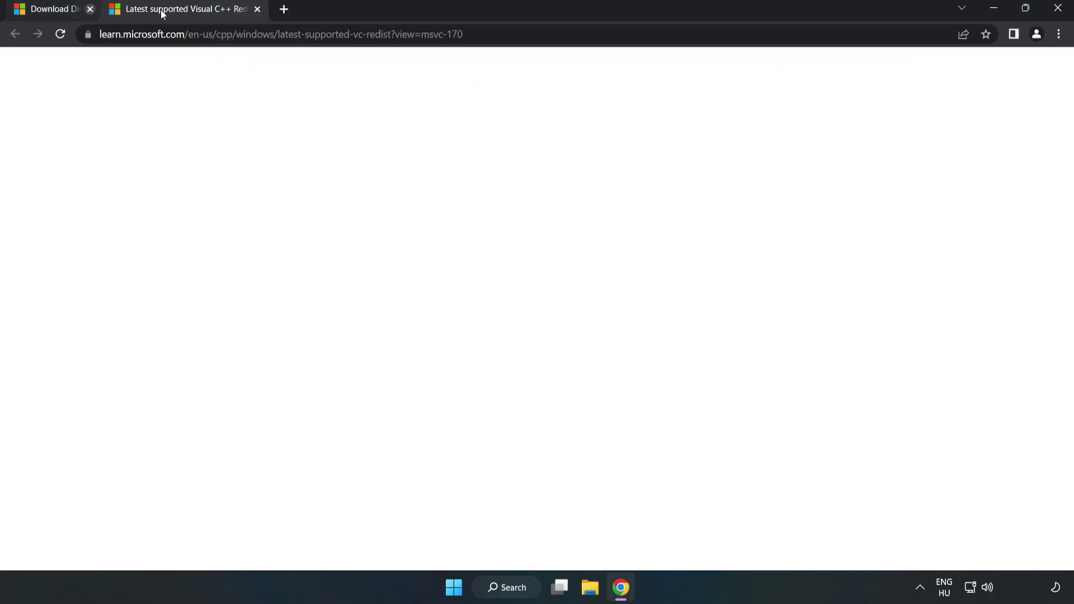
{"action": "left_click", "coordinate": [422, 34]}
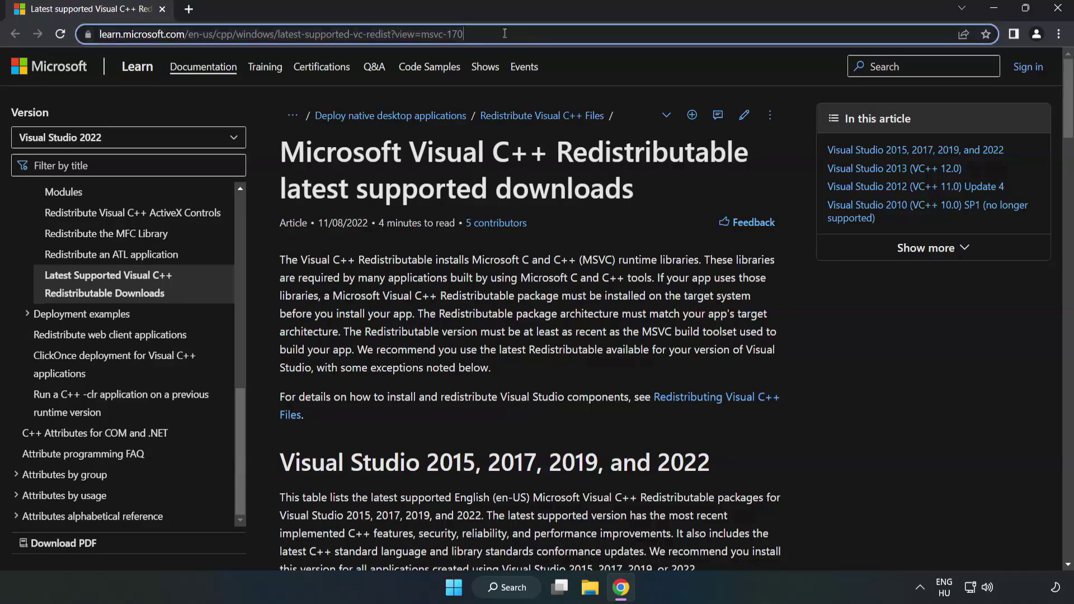
{"action": "left_click_drag", "start_coordinate": [463, 34], "coordinate": [369, 34]}
{"action": "left_click", "coordinate": [422, 34]}
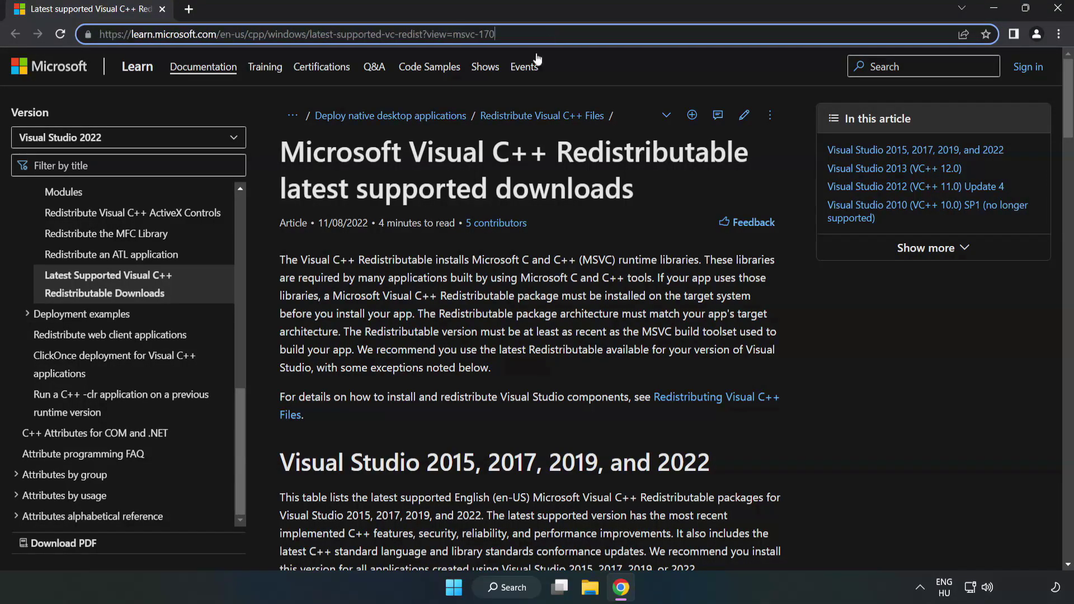
{"action": "left_click", "coordinate": [428, 201]}
- Download the ARM64, X86 and X64 Visual C++ Redistributable installers for Visual Studio 2015, 2017, 2019, and 2022
{"action": "scroll", "coordinate": [430, 205], "scroll_direction": "down", "scroll_amount": 6}
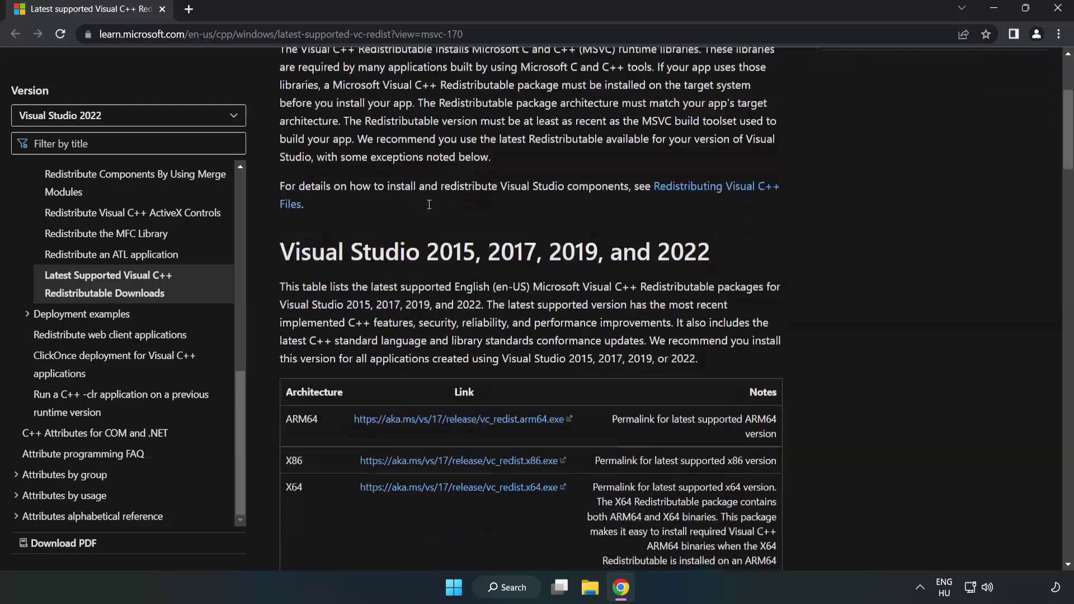
{"action": "scroll", "coordinate": [433, 210], "scroll_direction": "down", "scroll_amount": 1}
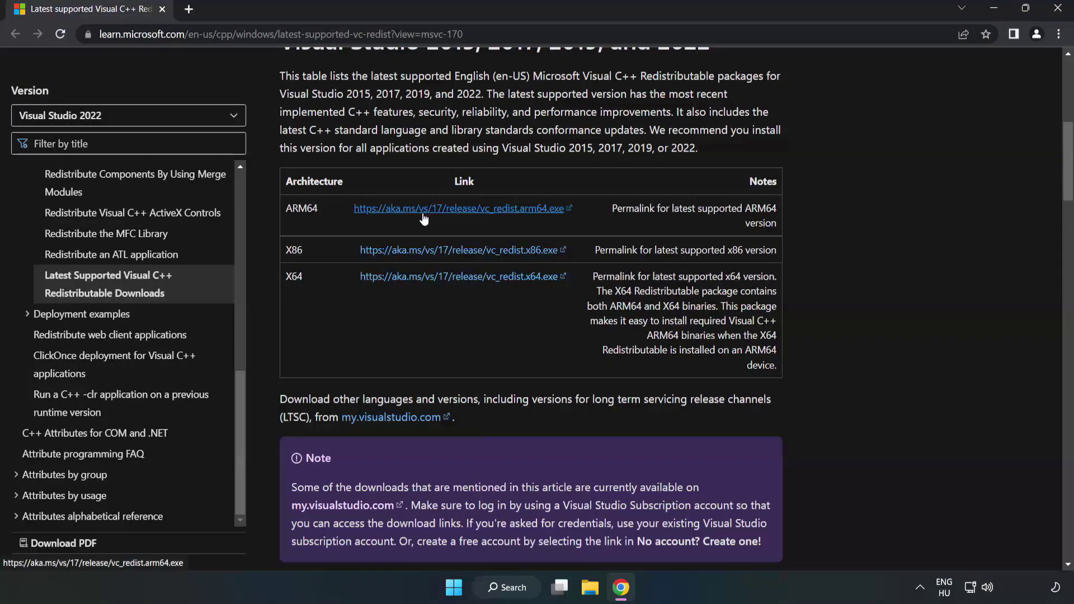
{"action": "scroll", "coordinate": [433, 207], "scroll_direction": "up", "scroll_amount": 1}
{"action": "left_click_drag", "start_coordinate": [282, 111], "coordinate": [710, 112]}
{"action": "left_click", "coordinate": [681, 137]}
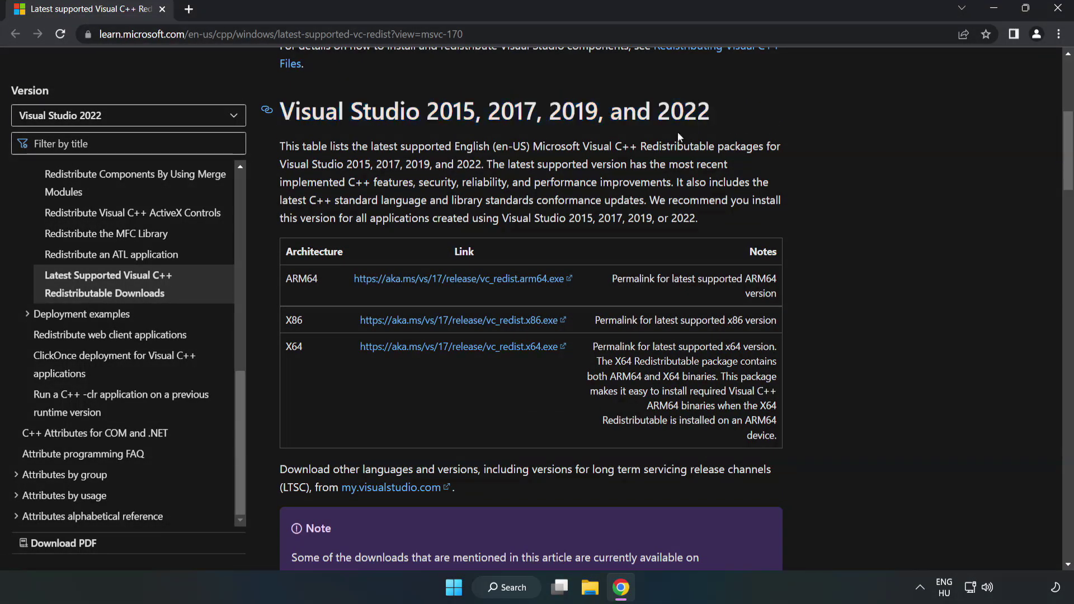
{"action": "left_click", "coordinate": [432, 280]}
{"action": "left_click", "coordinate": [438, 330]}
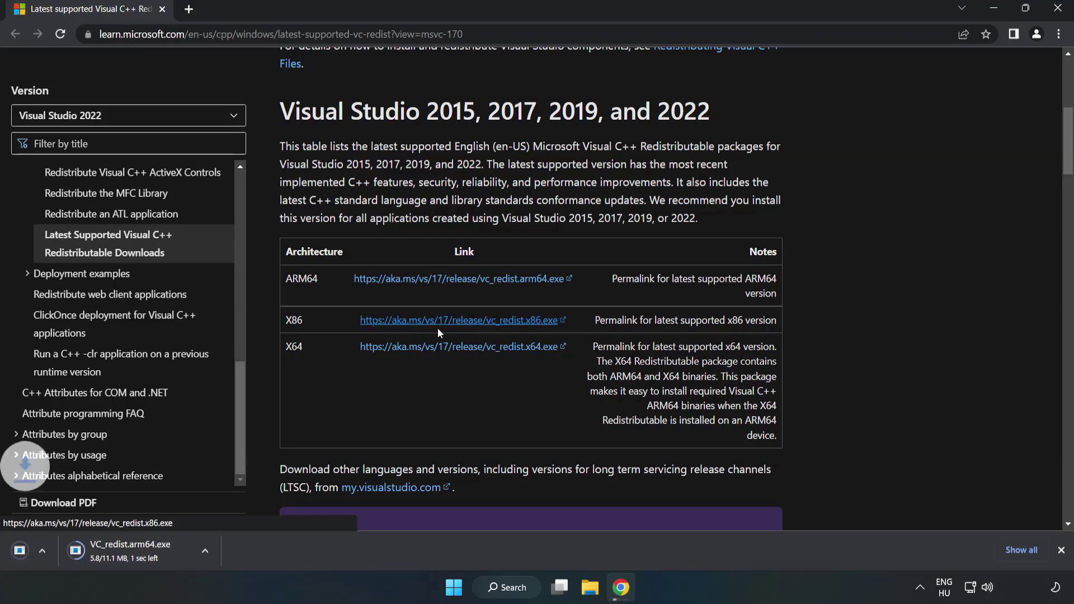
{"action": "left_click", "coordinate": [451, 348]}
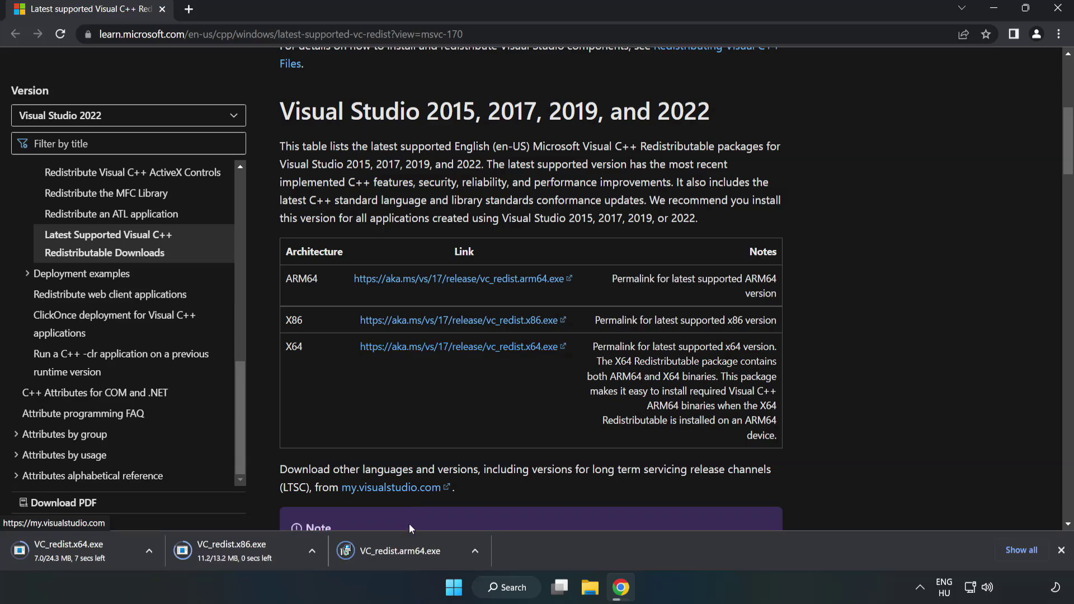
- Try to install VC_redist.arm64.exe, agreeing to the license terms, and close the setup
{"action": "left_click", "coordinate": [409, 552]}
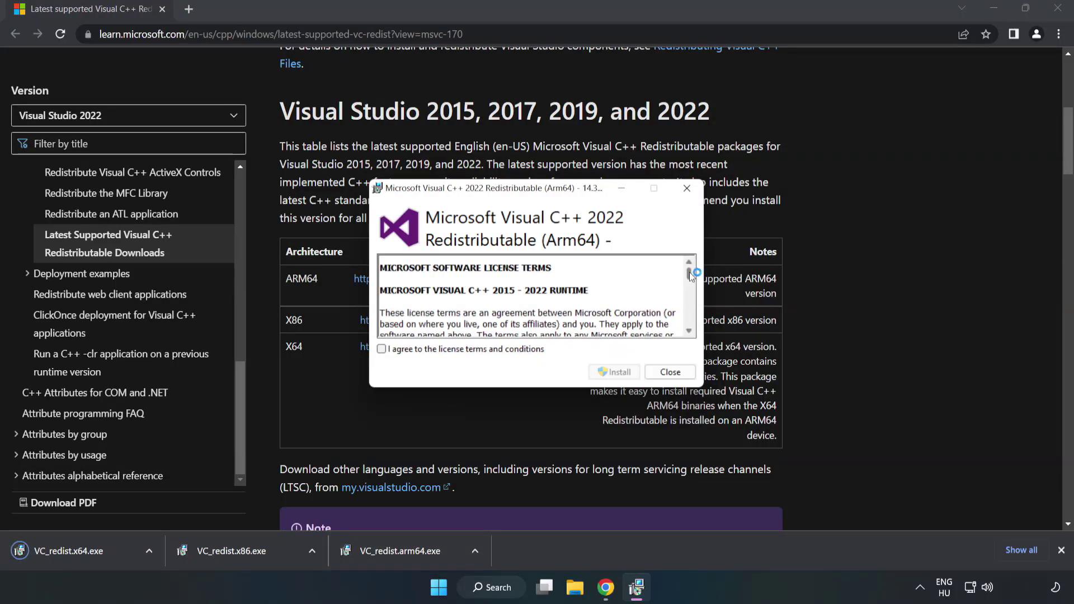
{"action": "left_click_drag", "start_coordinate": [689, 272], "coordinate": [692, 330]}
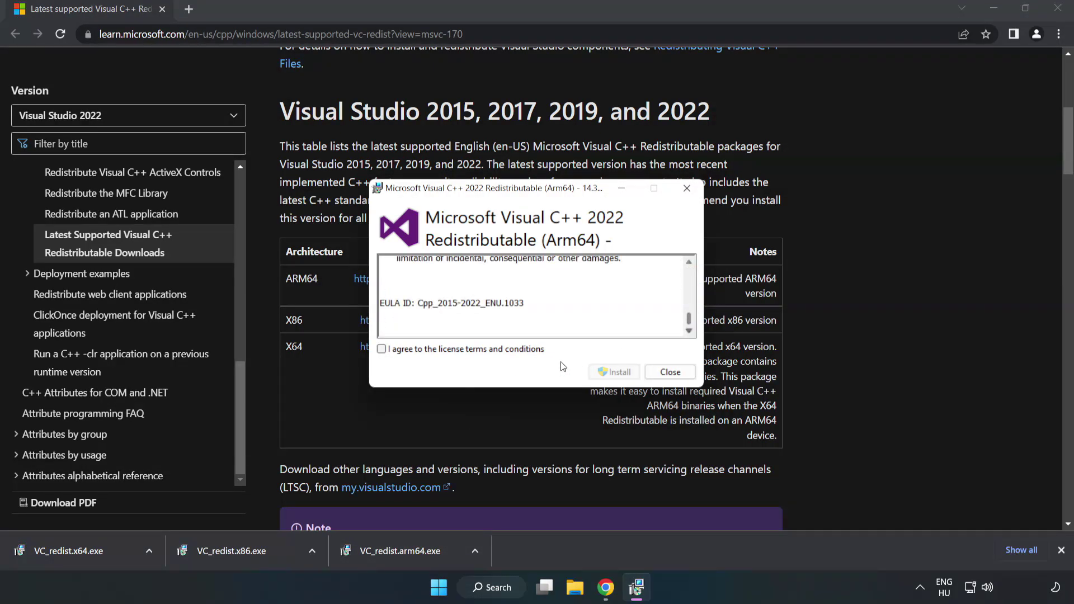
{"action": "left_click", "coordinate": [382, 349]}
{"action": "left_click", "coordinate": [616, 373]}
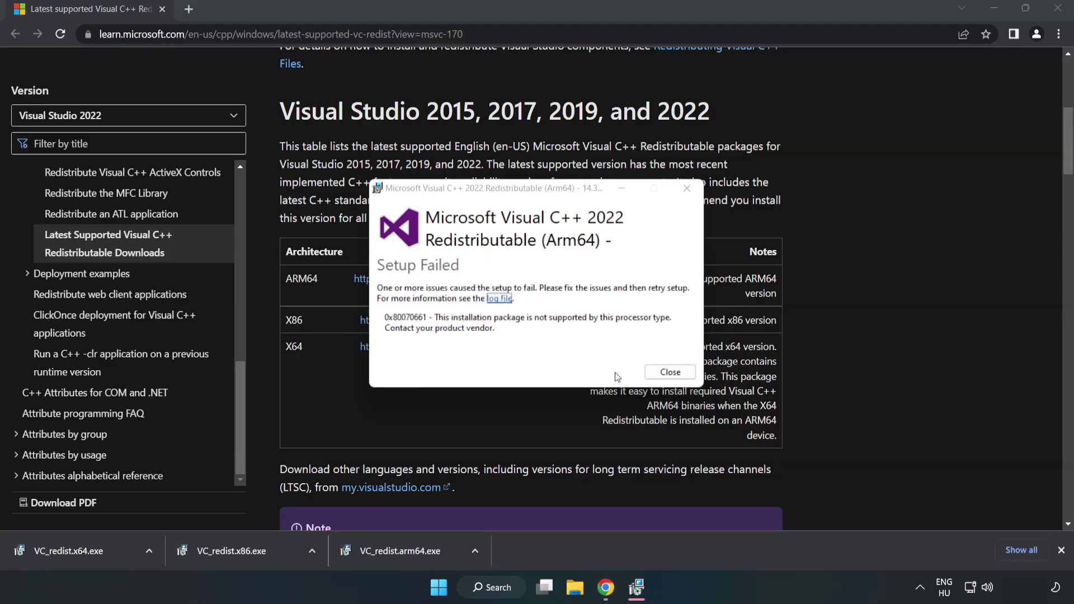
{"action": "left_click", "coordinate": [669, 372]}
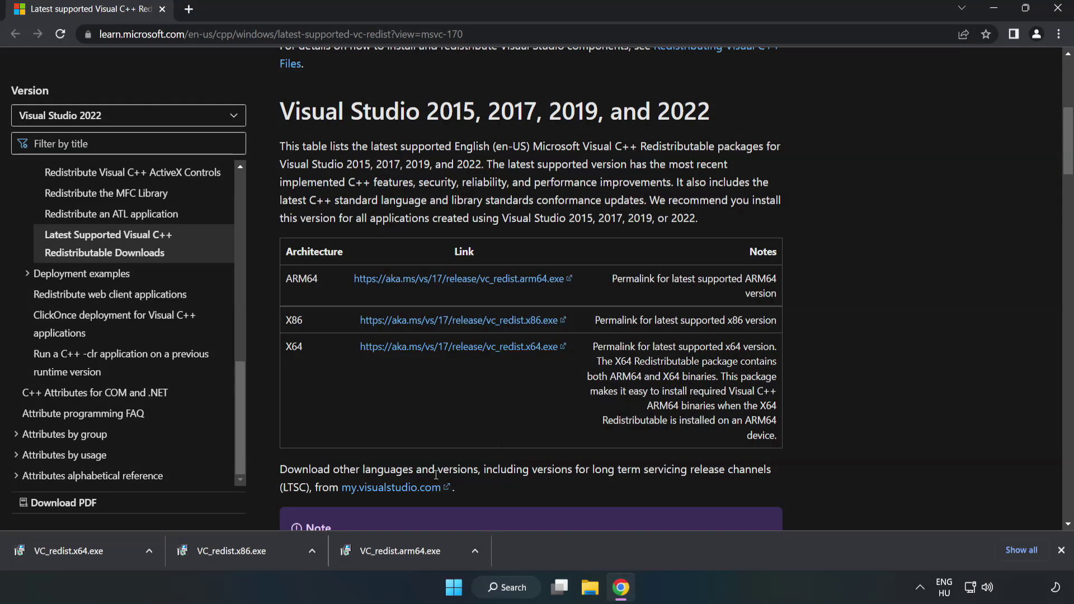
- Install VC_redist.x86.exe, agreeing to the license terms and conditions, and close the finished setup
{"action": "left_click", "coordinate": [238, 551]}
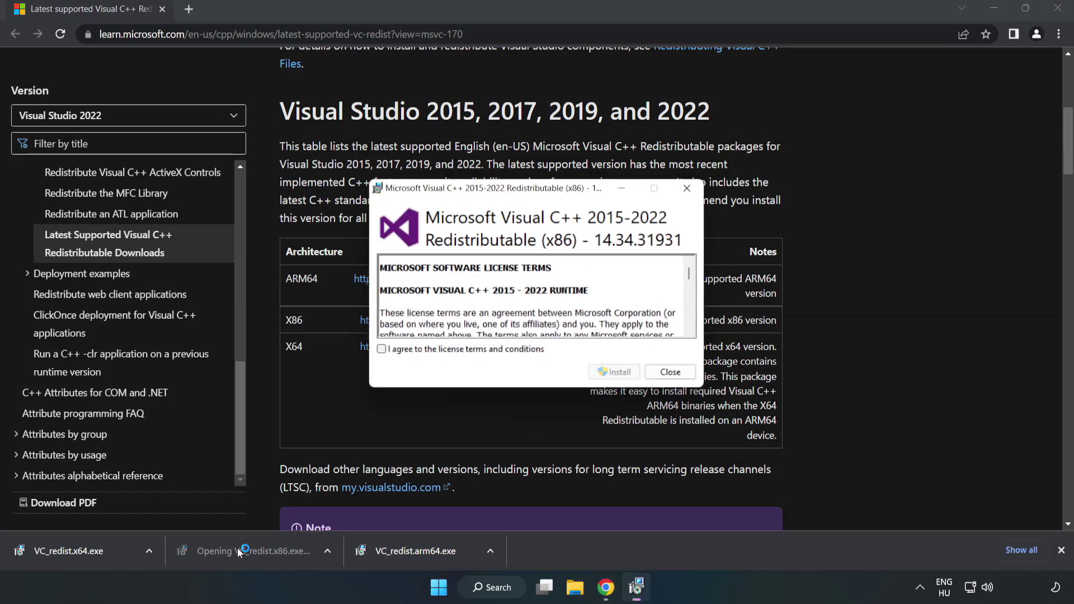
{"action": "left_click_drag", "start_coordinate": [689, 273], "coordinate": [689, 323]}
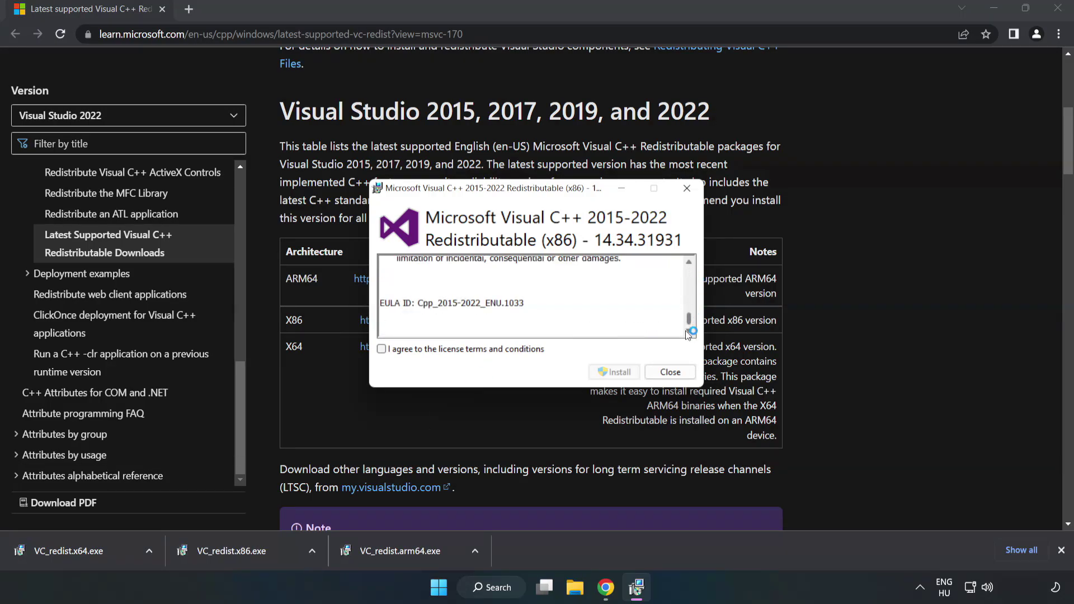
{"action": "left_click", "coordinate": [382, 349]}
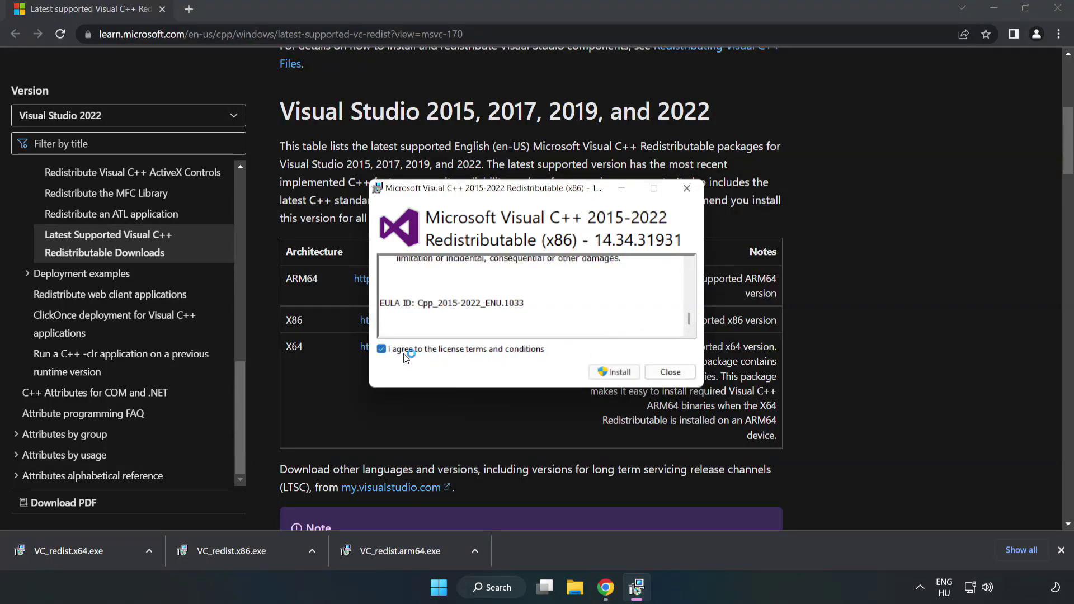
{"action": "left_click", "coordinate": [609, 372]}
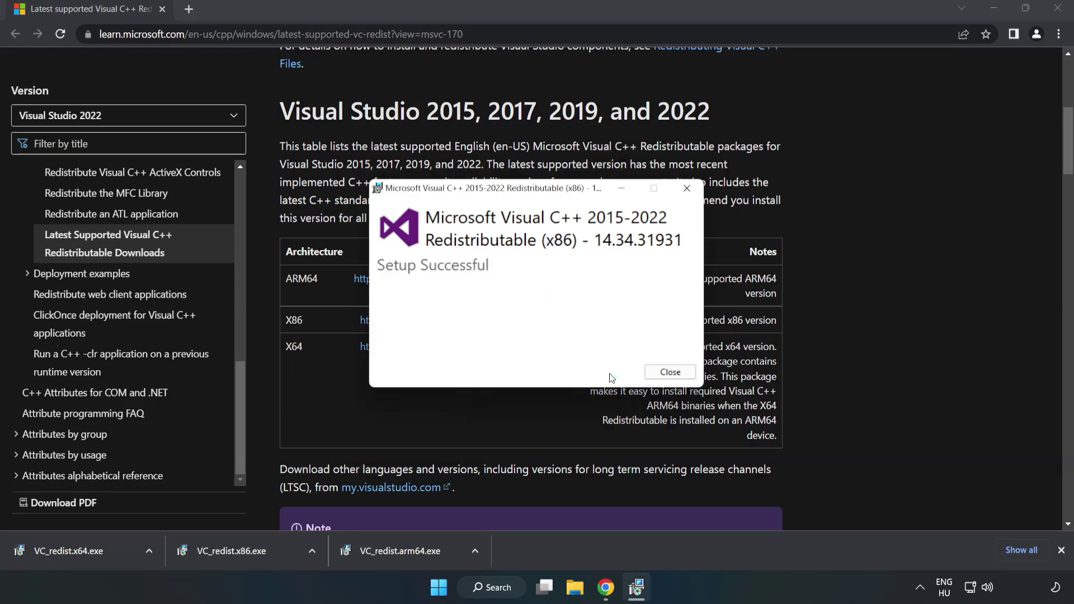
{"action": "left_click", "coordinate": [671, 372]}
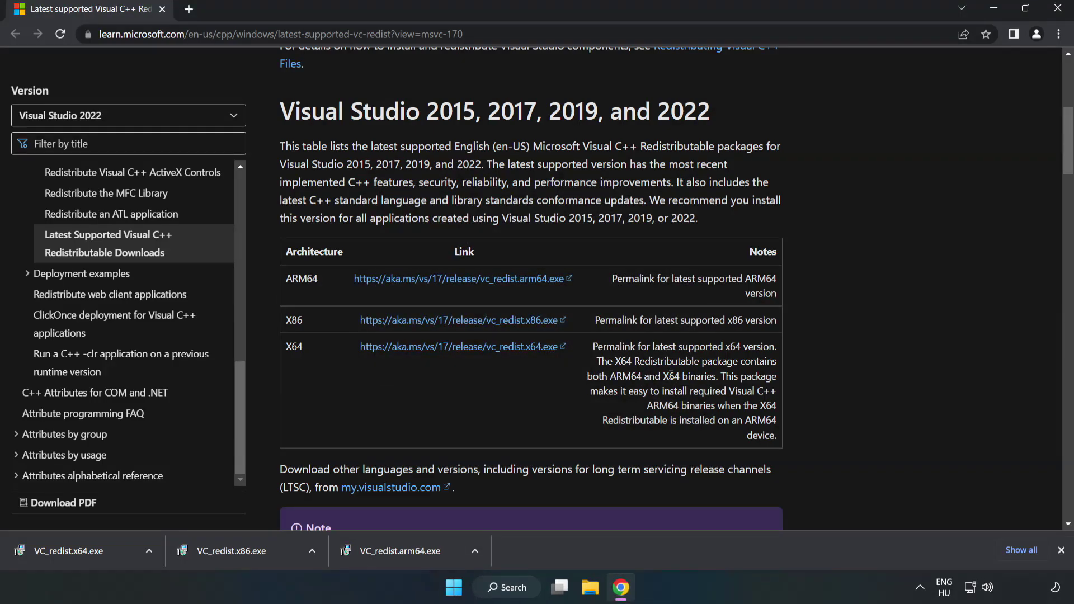
- Install VC_redist.x64.exe, agreeing to the license terms and conditions, then close the setup and the browser
{"action": "left_click", "coordinate": [58, 547]}
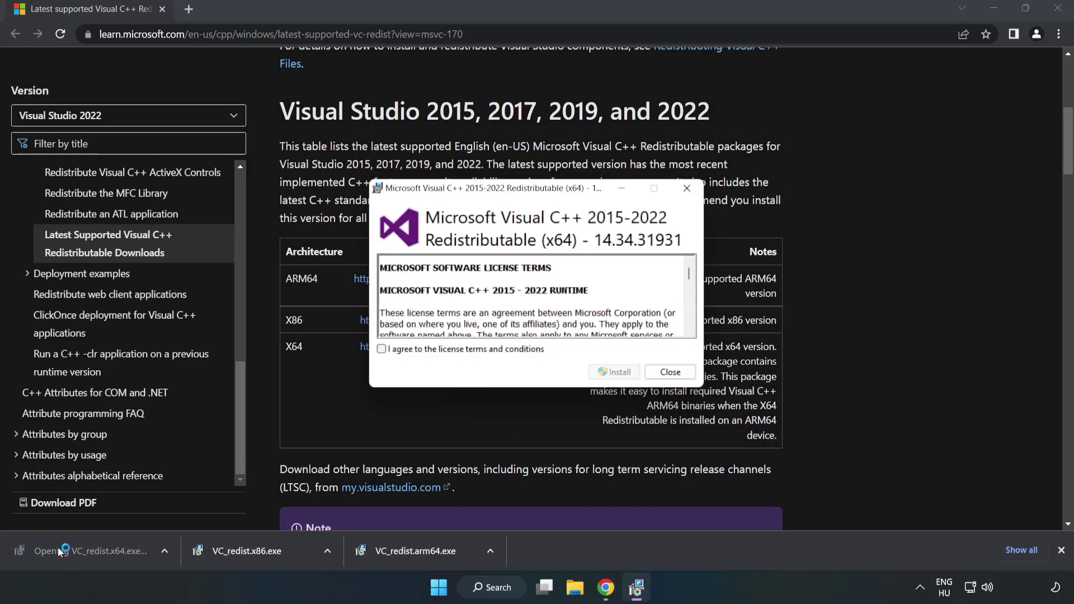
{"action": "left_click_drag", "start_coordinate": [689, 277], "coordinate": [691, 327]}
{"action": "left_click", "coordinate": [381, 349]}
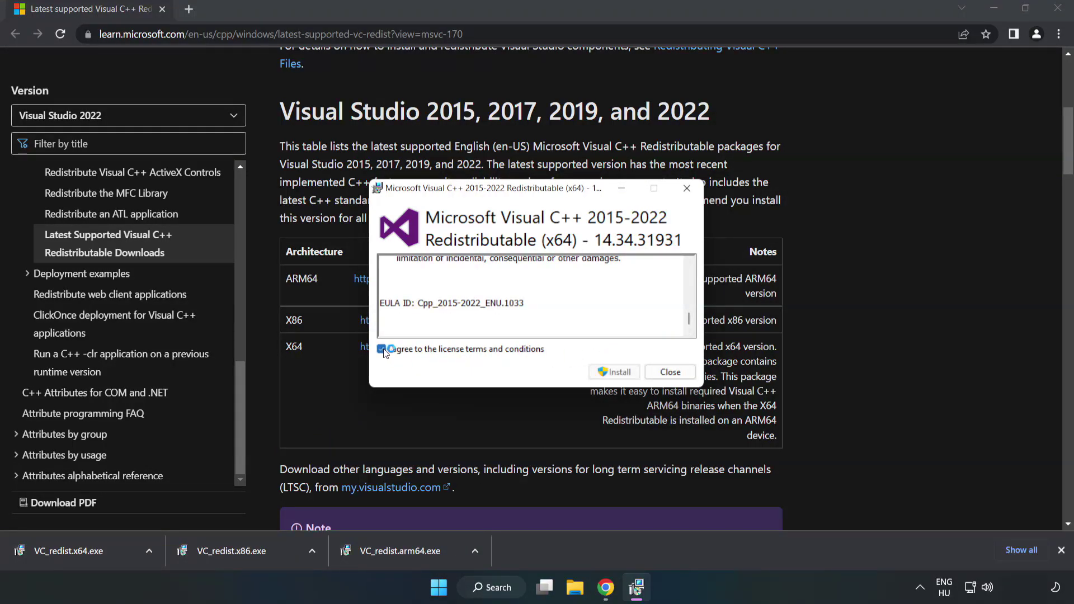
{"action": "left_click", "coordinate": [610, 372]}
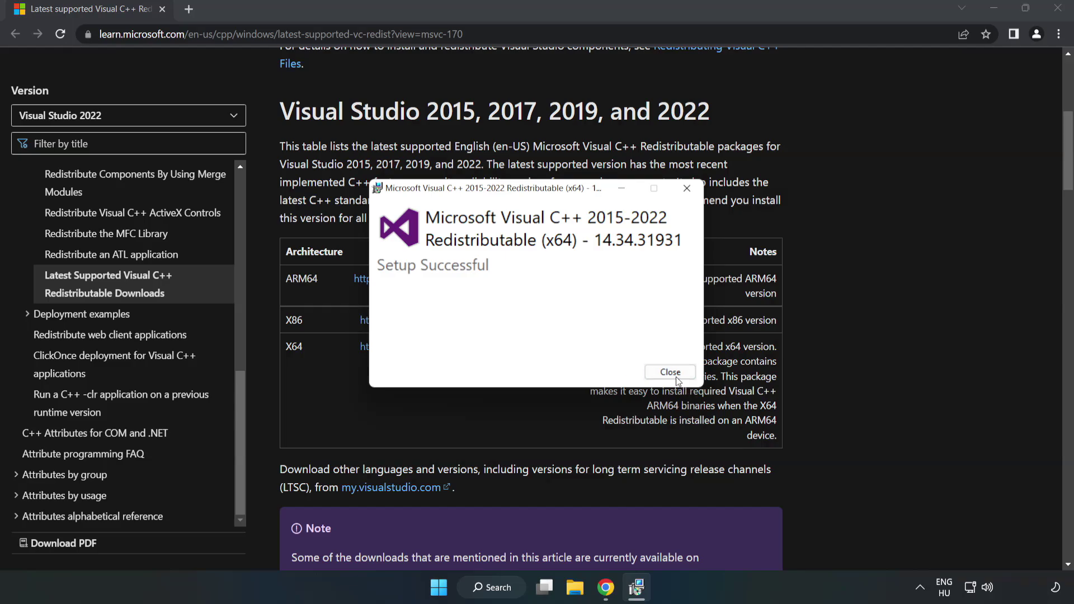
{"action": "left_click", "coordinate": [671, 372]}
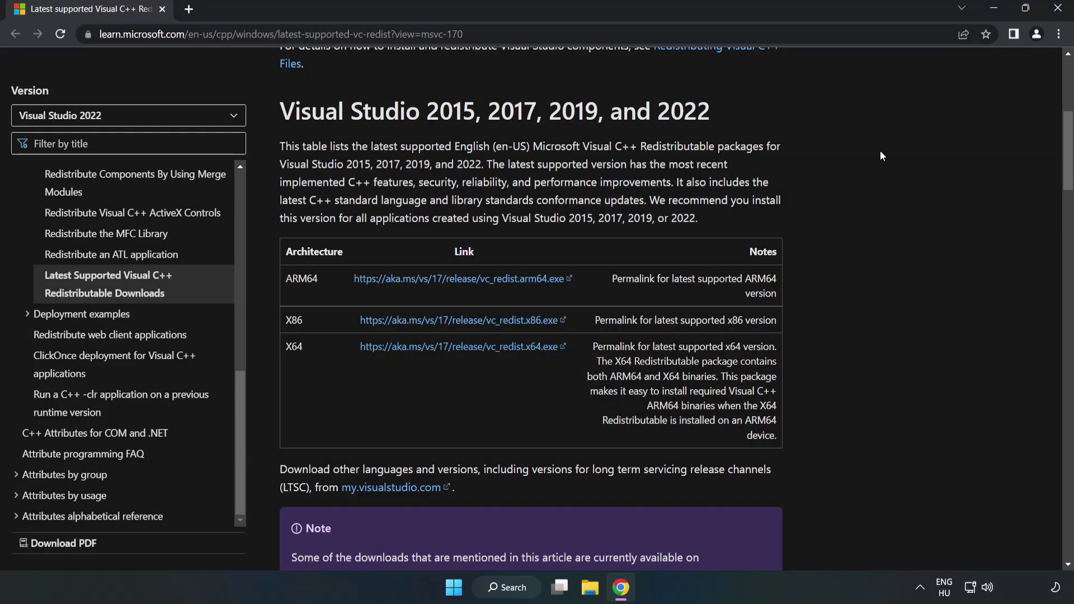
{"action": "left_click", "coordinate": [1059, 13]}
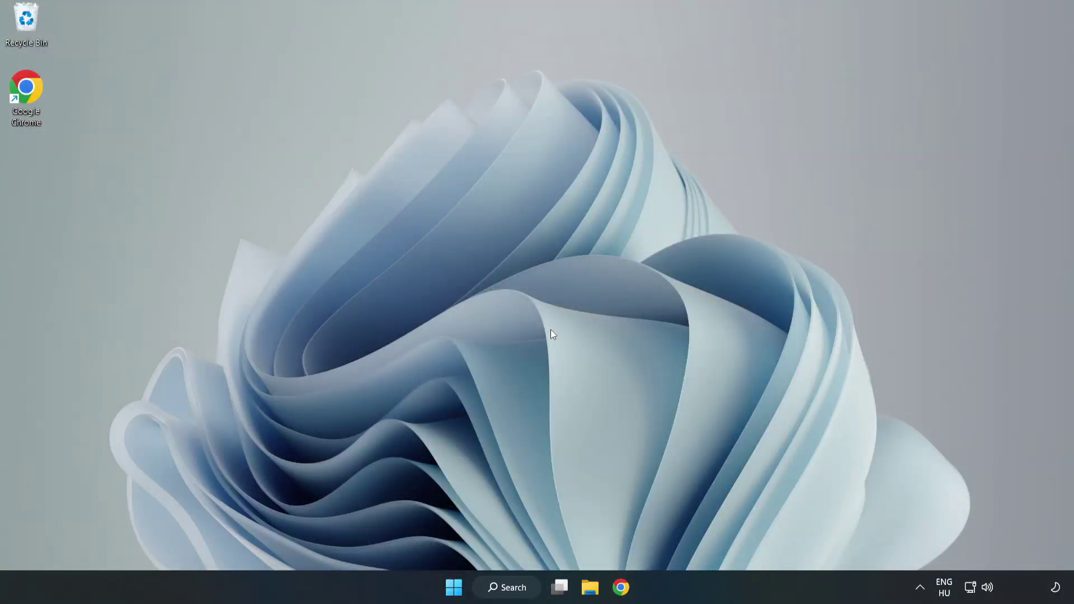
- Run the system file check sfc /scannow in Command Prompt as administrator and close the console when the scan ends
{"action": "left_click", "coordinate": [520, 588]}
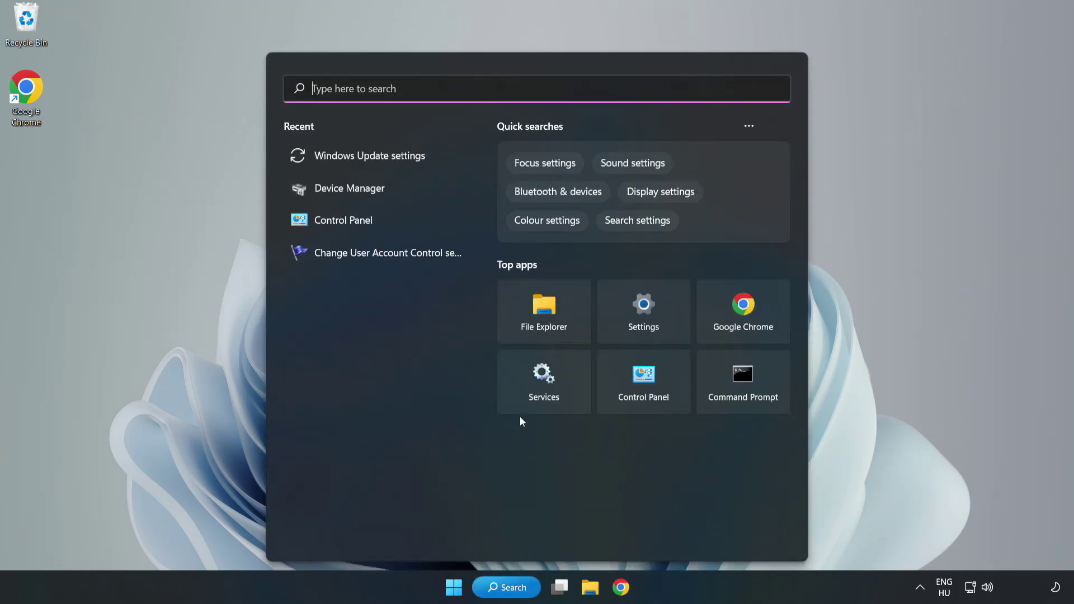
{"action": "type", "text": "cmd"}
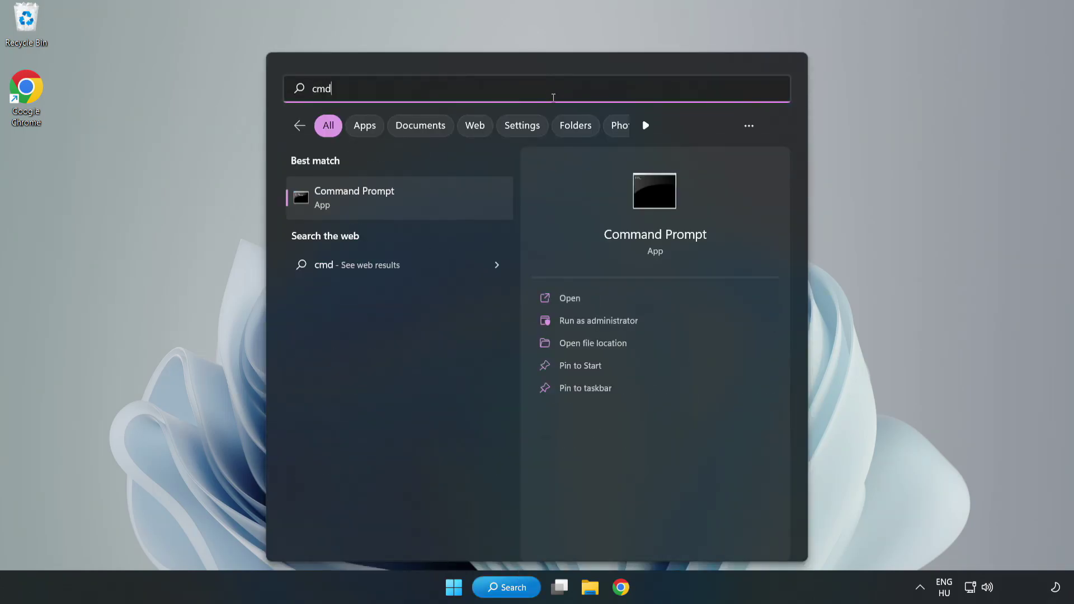
{"action": "left_click", "coordinate": [423, 203]}
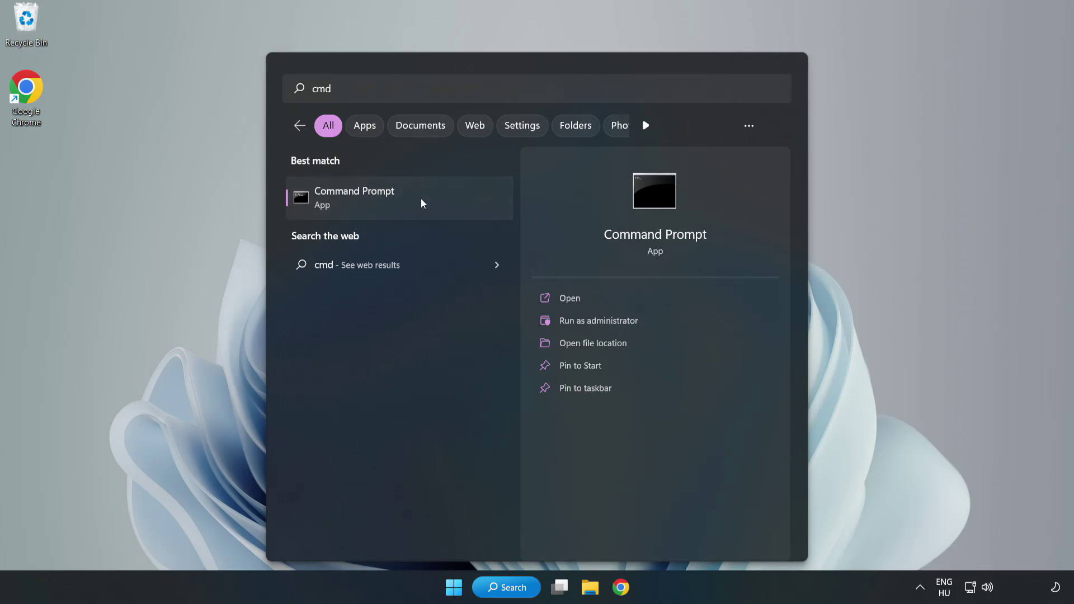
{"action": "right_click", "coordinate": [424, 203]}
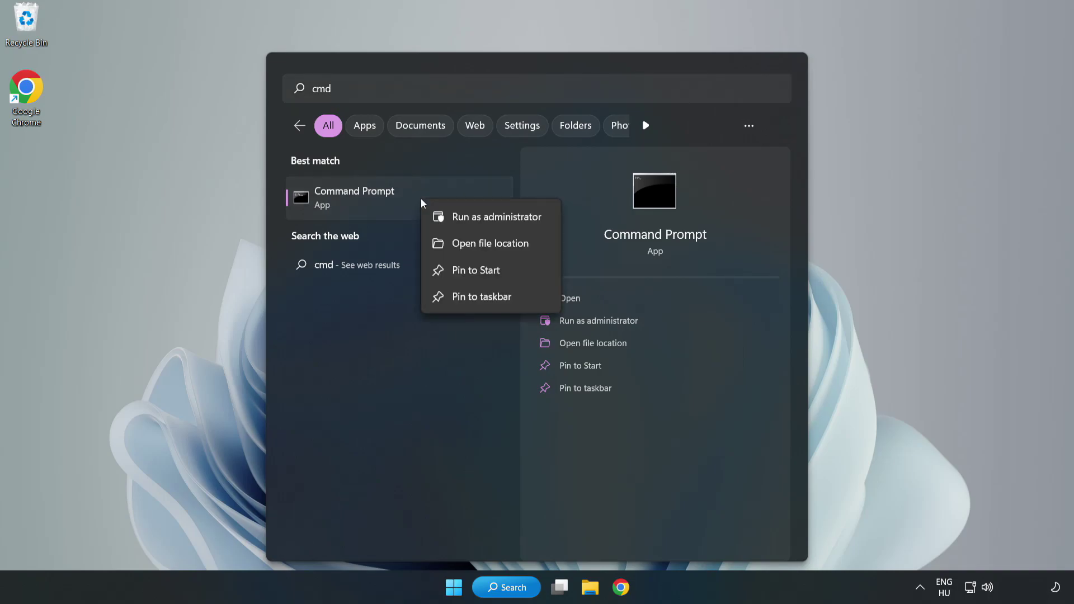
{"action": "left_click", "coordinate": [464, 218]}
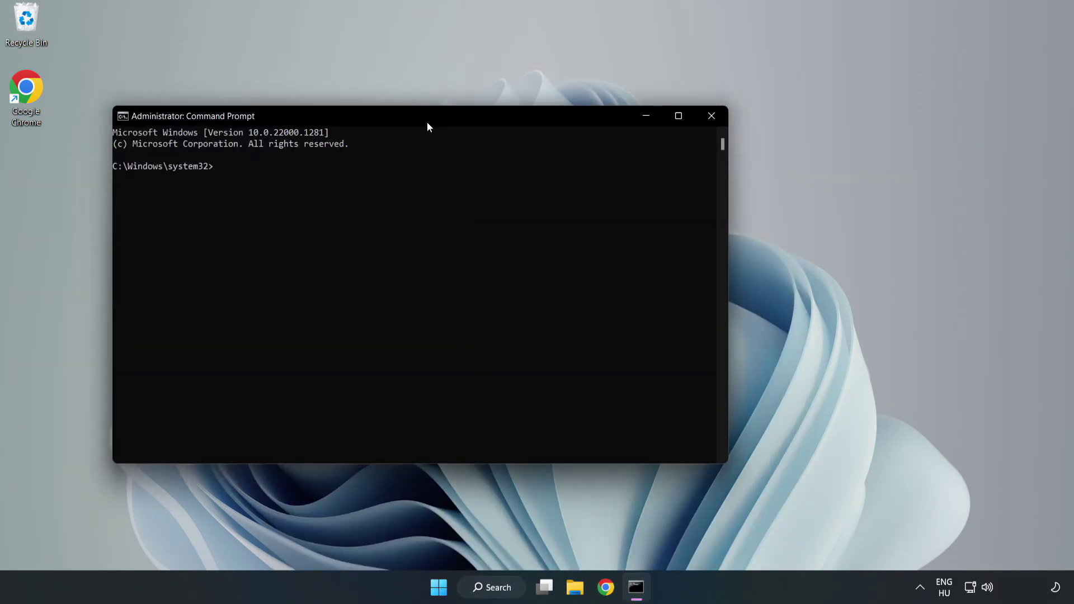
{"action": "left_click_drag", "start_coordinate": [428, 125], "coordinate": [547, 124]}
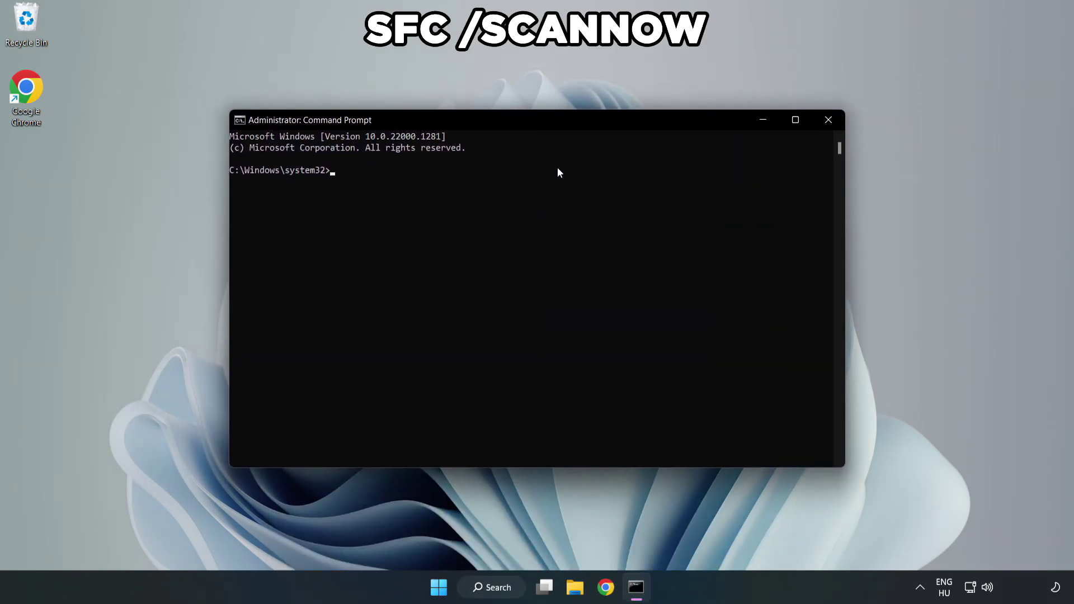
{"action": "type", "text": "sfc /scannow"}
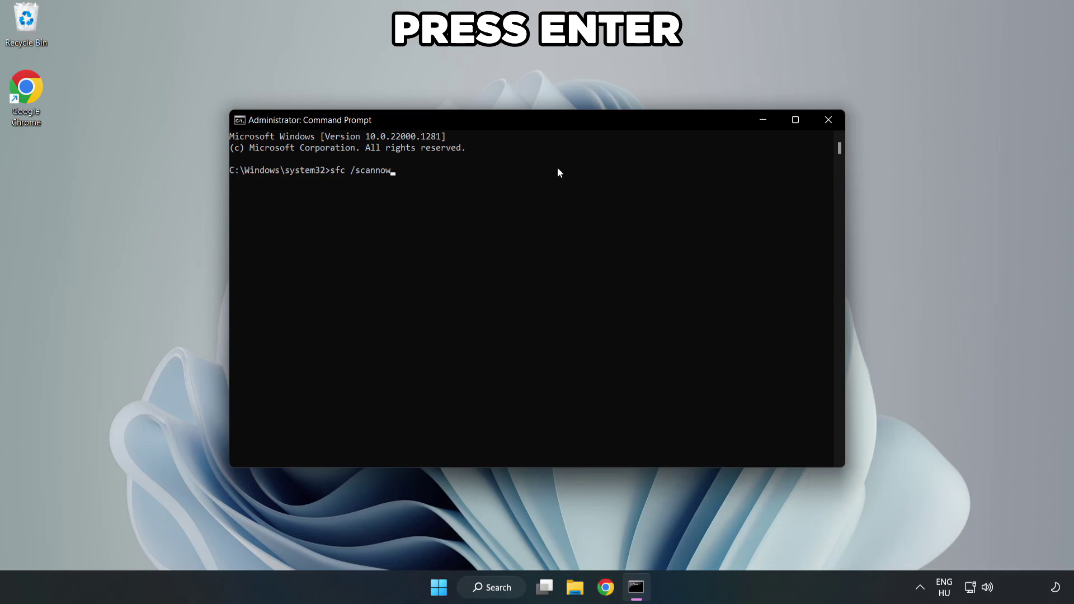
{"action": "key", "text": "Return"}
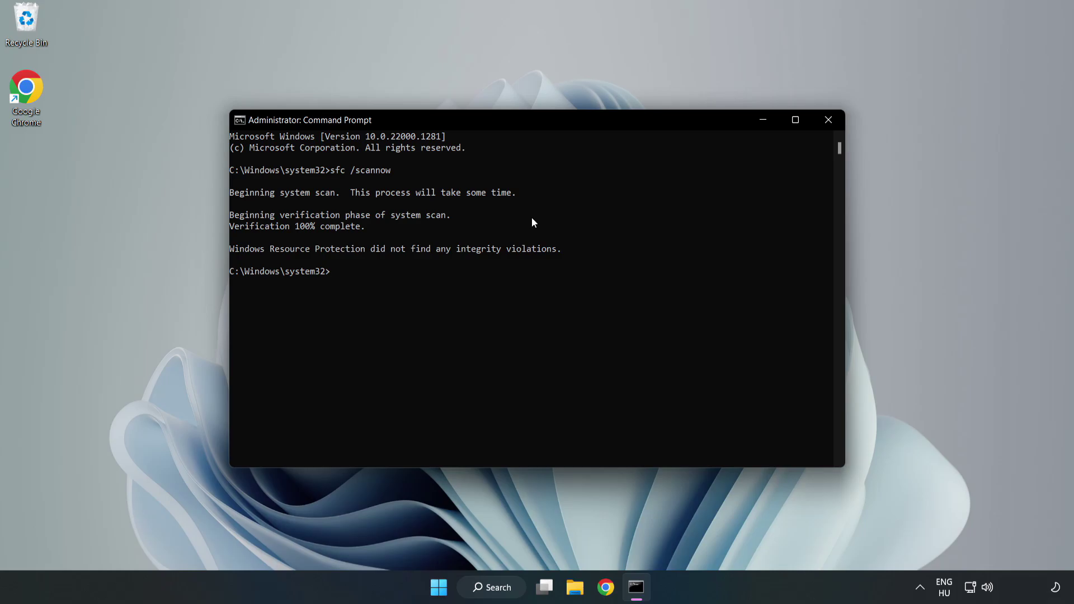
{"action": "left_click", "coordinate": [827, 127]}
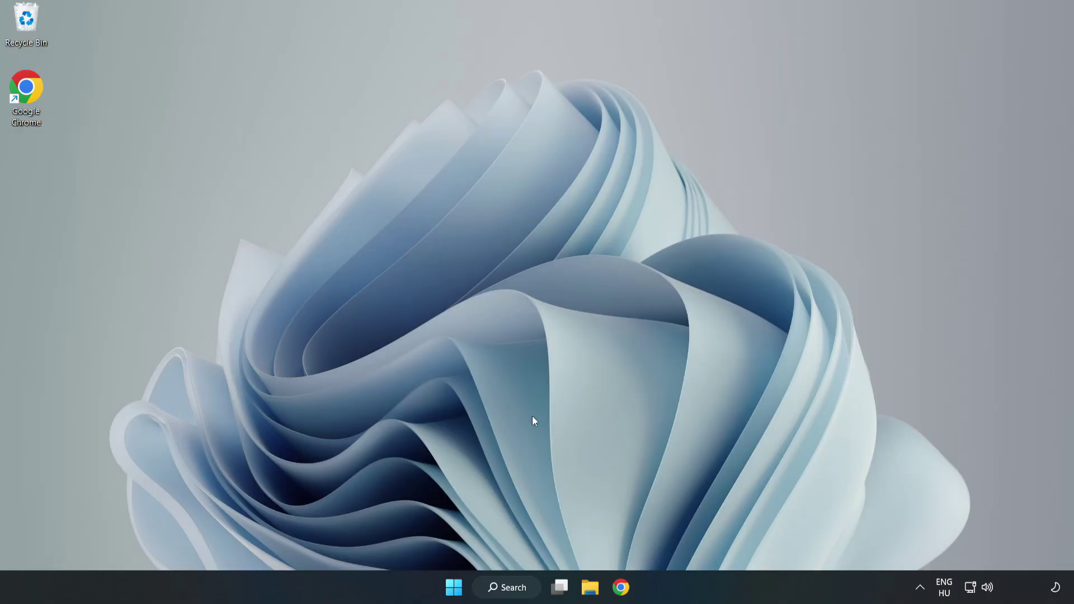
- Open Windows Security and go to the Exclusions page of the virus & threat protection settings
{"action": "left_click", "coordinate": [507, 589]}
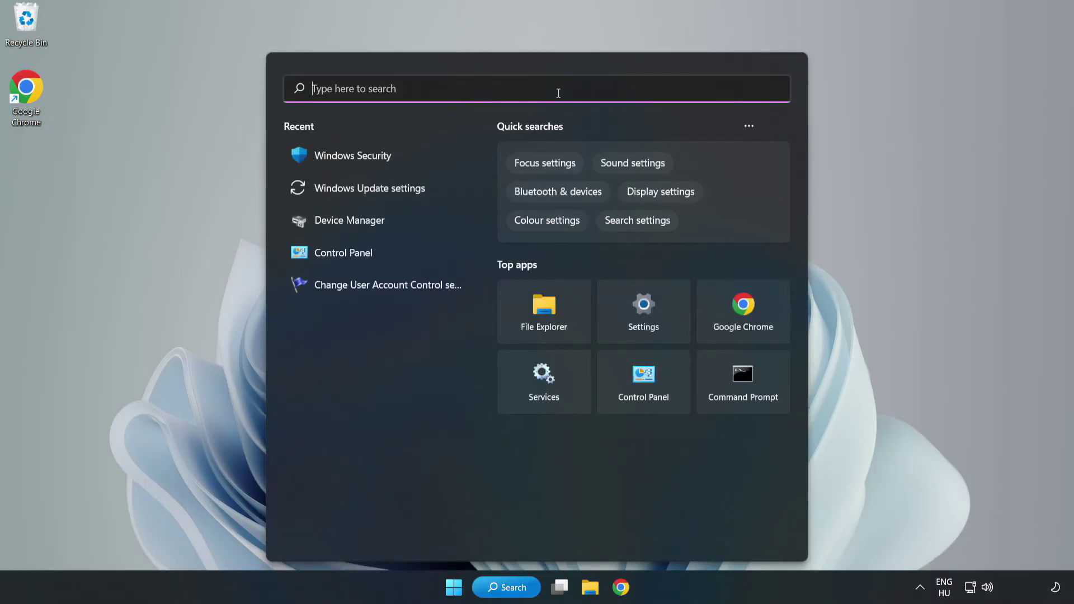
{"action": "type", "text": "sec"}
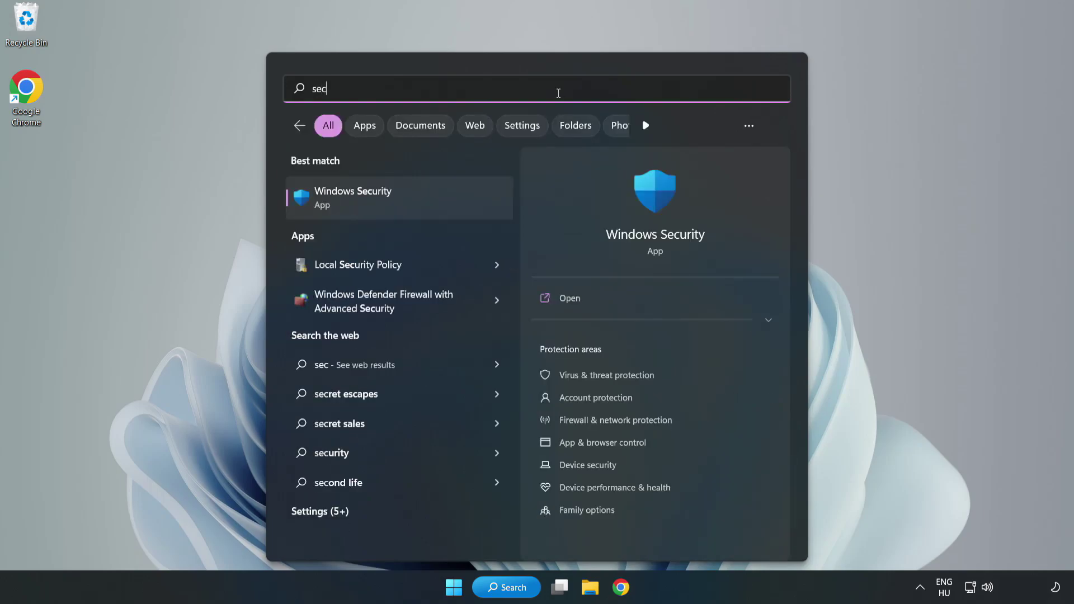
{"action": "type", "text": "urity"}
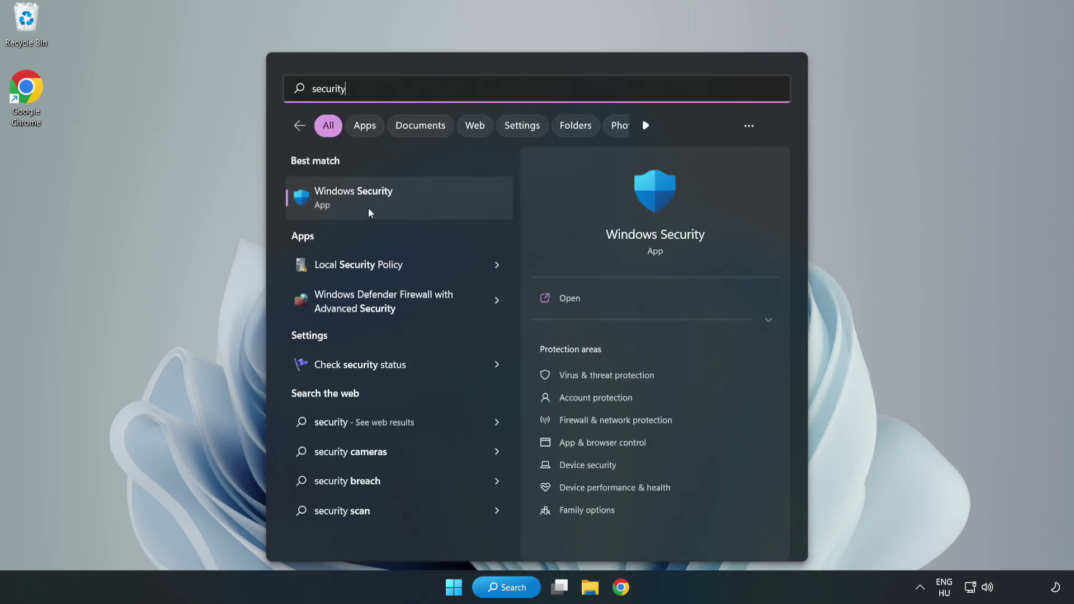
{"action": "left_click", "coordinate": [390, 208]}
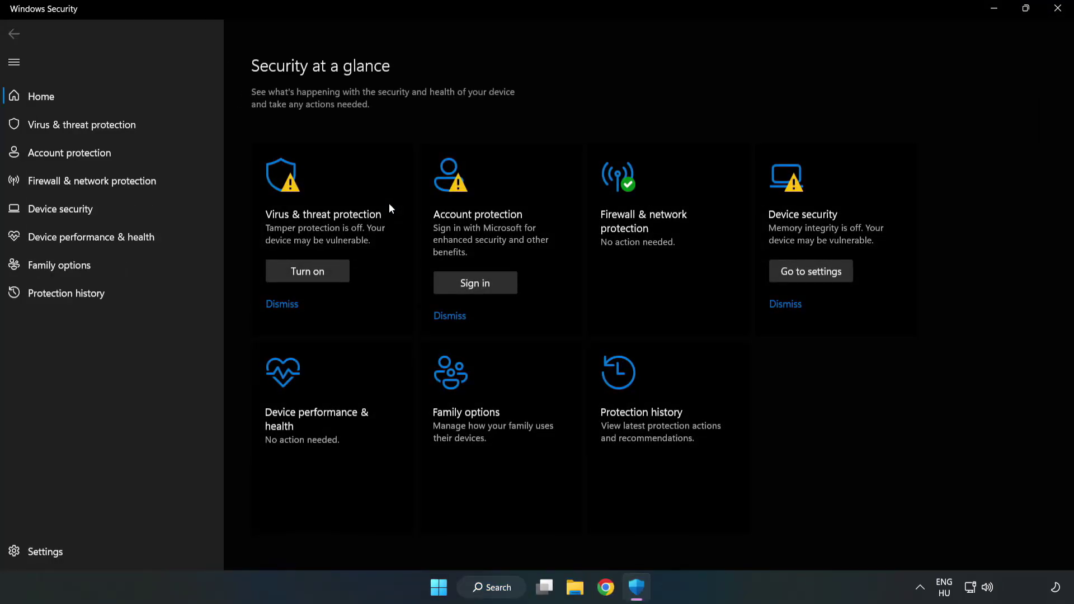
{"action": "left_click", "coordinate": [70, 131]}
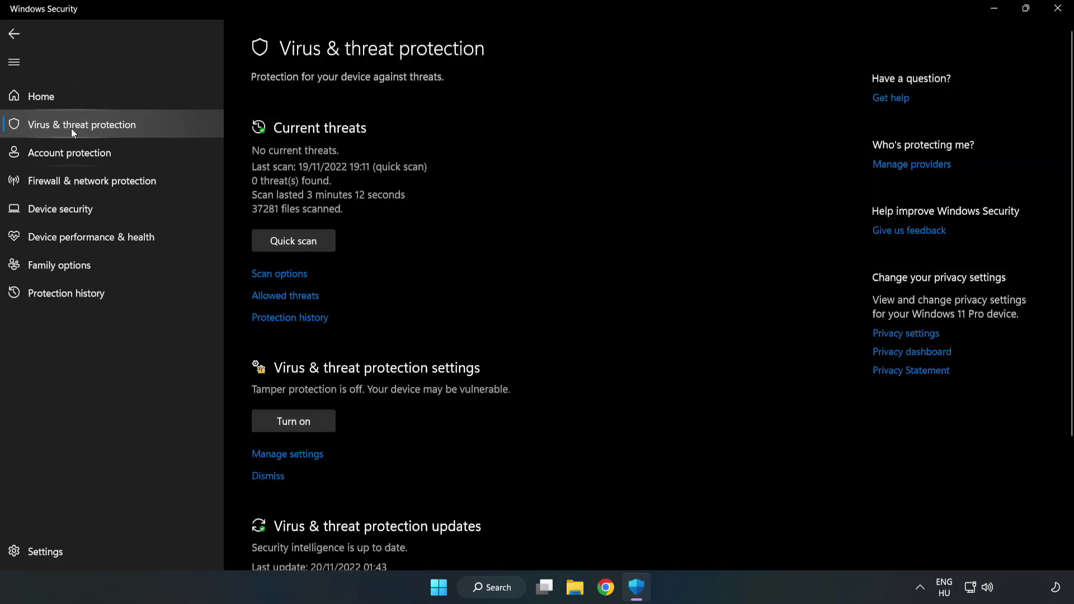
{"action": "scroll", "coordinate": [560, 216], "scroll_direction": "down", "scroll_amount": 3}
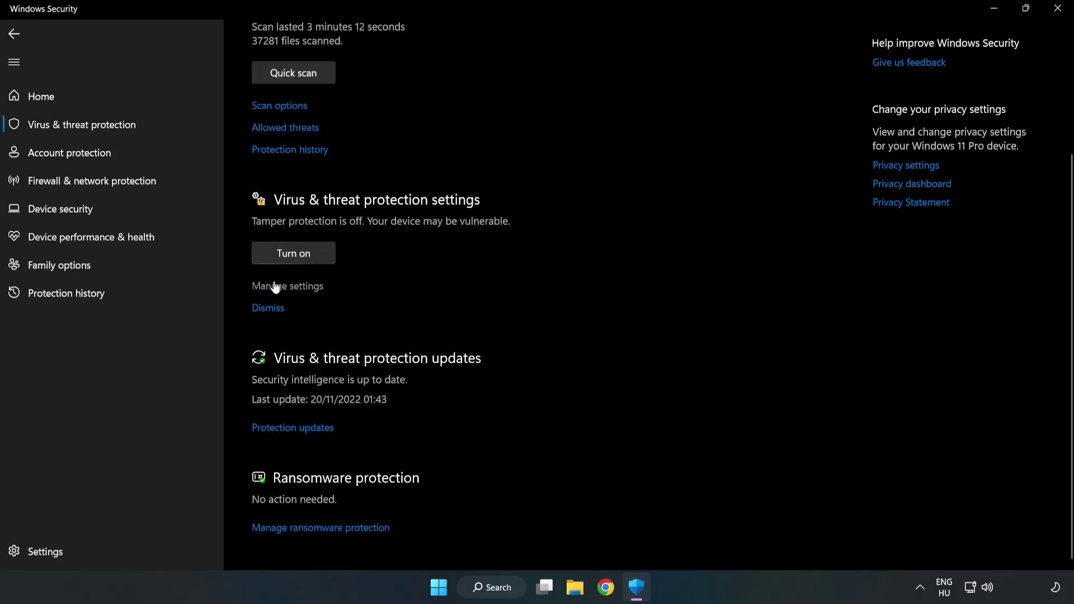
{"action": "left_click", "coordinate": [294, 288]}
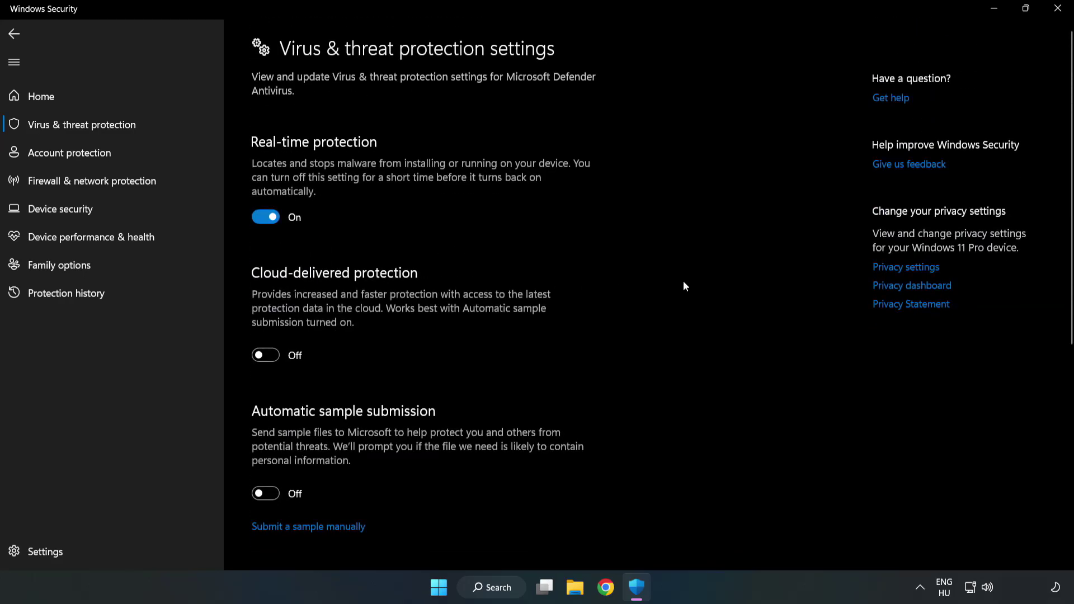
{"action": "scroll", "coordinate": [683, 286], "scroll_direction": "down", "scroll_amount": 5}
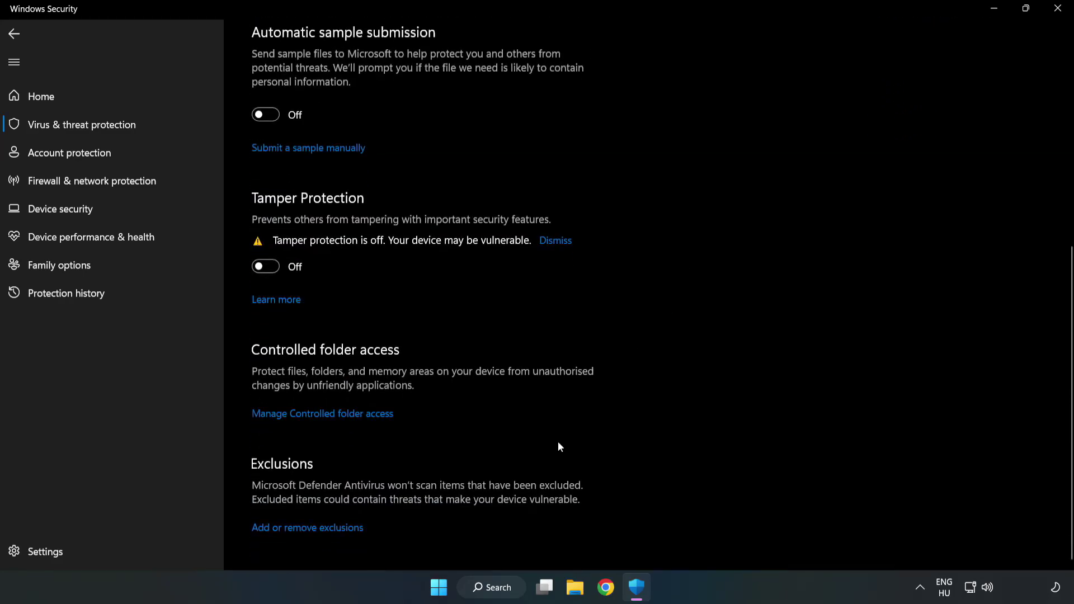
{"action": "left_click", "coordinate": [317, 528]}
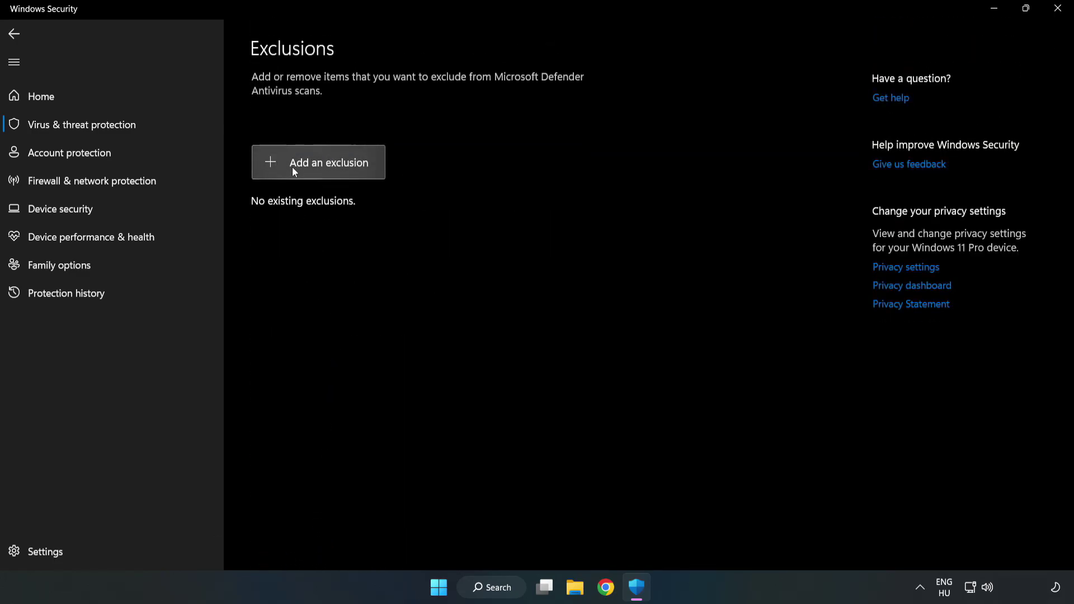
- Add the NOT WORKING APP file from the NOT WORKING APP folder in C:\Program Files (x86) as a file exclusion, and close Windows Security
{"action": "left_click", "coordinate": [330, 169]}
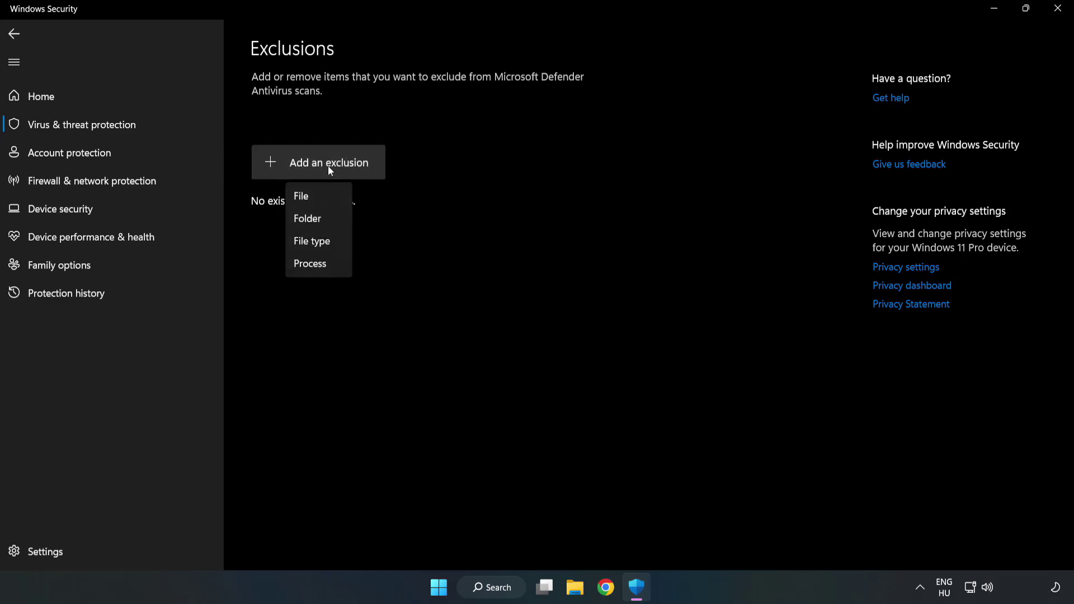
{"action": "left_click", "coordinate": [307, 199]}
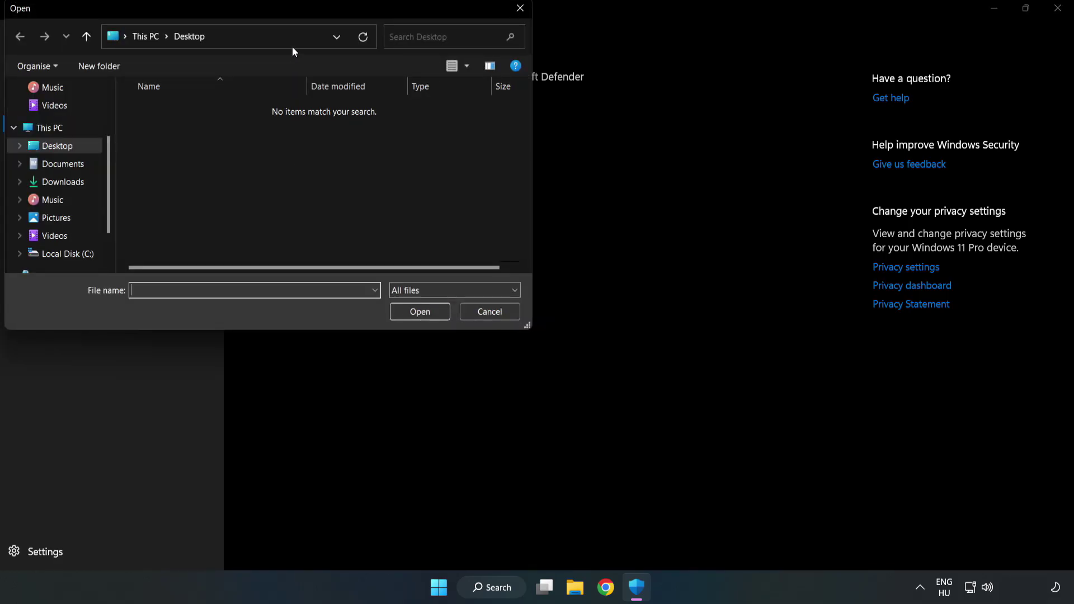
{"action": "left_click_drag", "start_coordinate": [291, 10], "coordinate": [495, 120]}
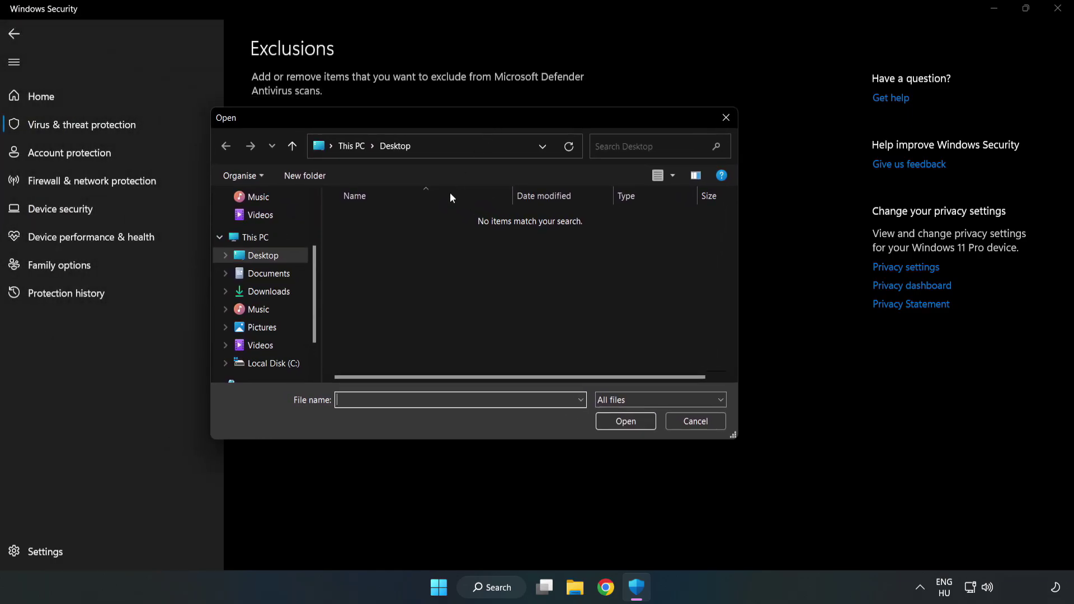
{"action": "left_click", "coordinate": [274, 363]}
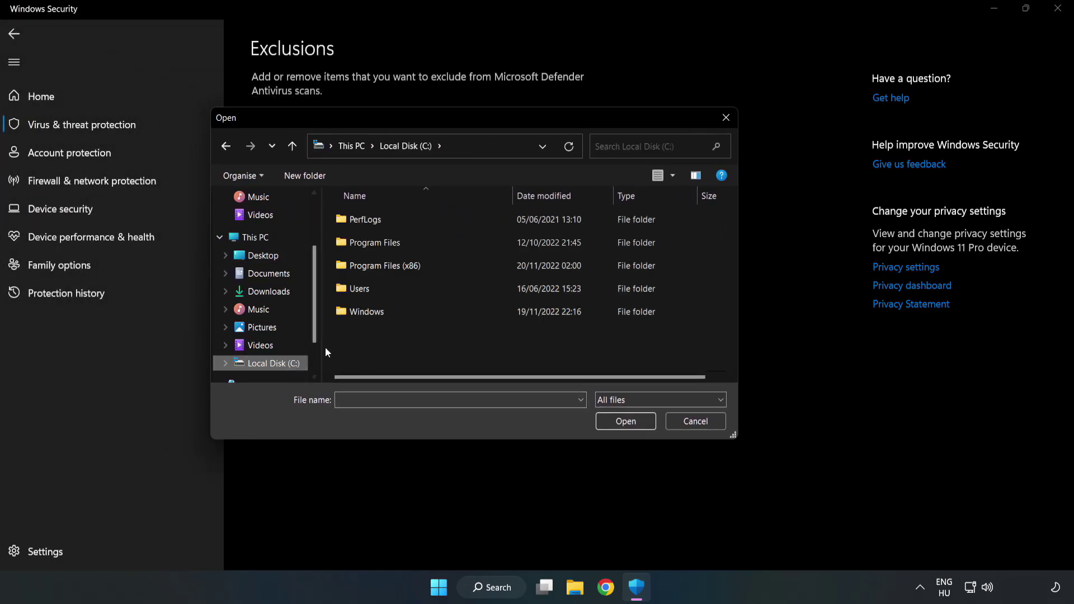
{"action": "double_click", "coordinate": [422, 266]}
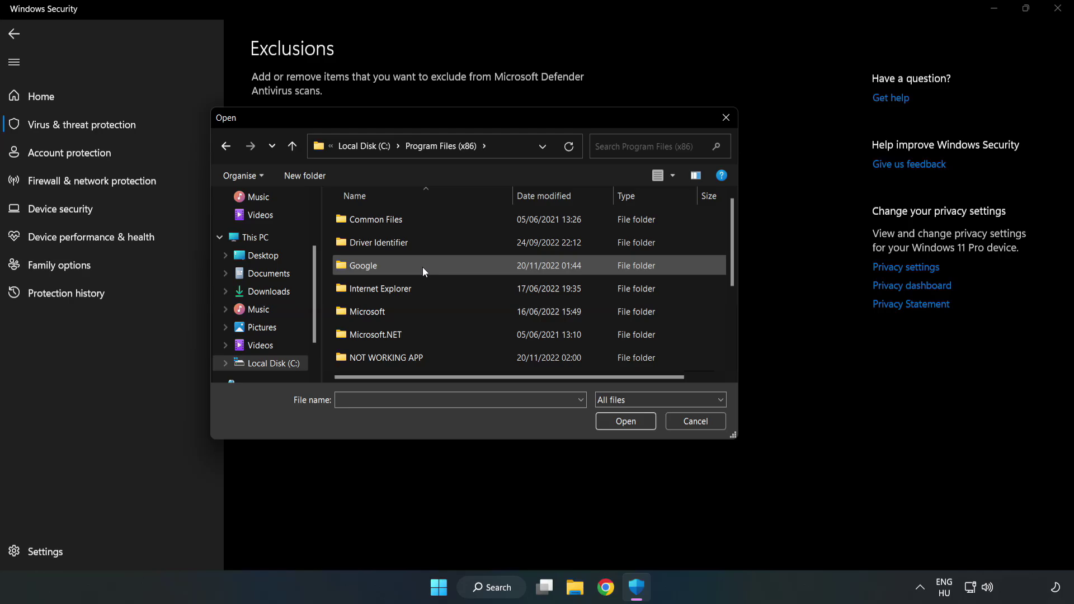
{"action": "double_click", "coordinate": [422, 356]}
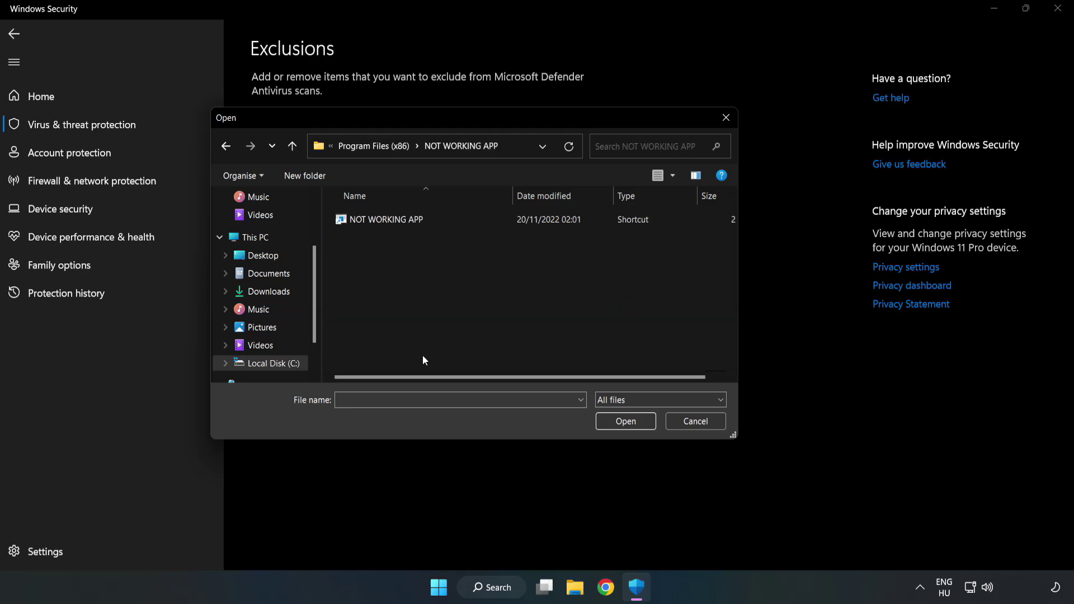
{"action": "left_click", "coordinate": [339, 212]}
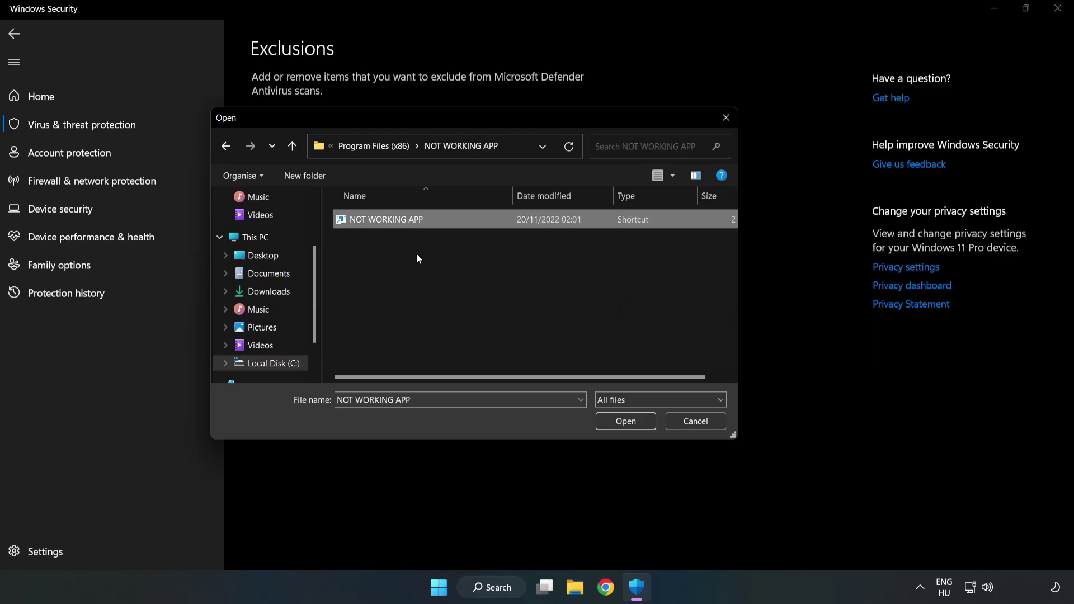
{"action": "left_click", "coordinate": [626, 421]}
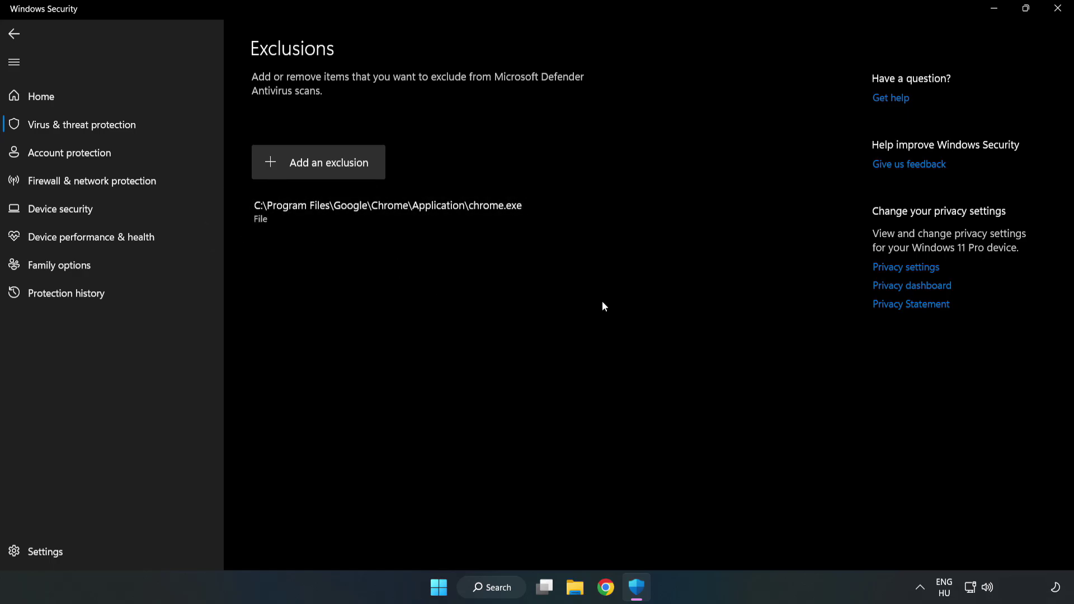
{"action": "left_click", "coordinate": [1057, 13]}
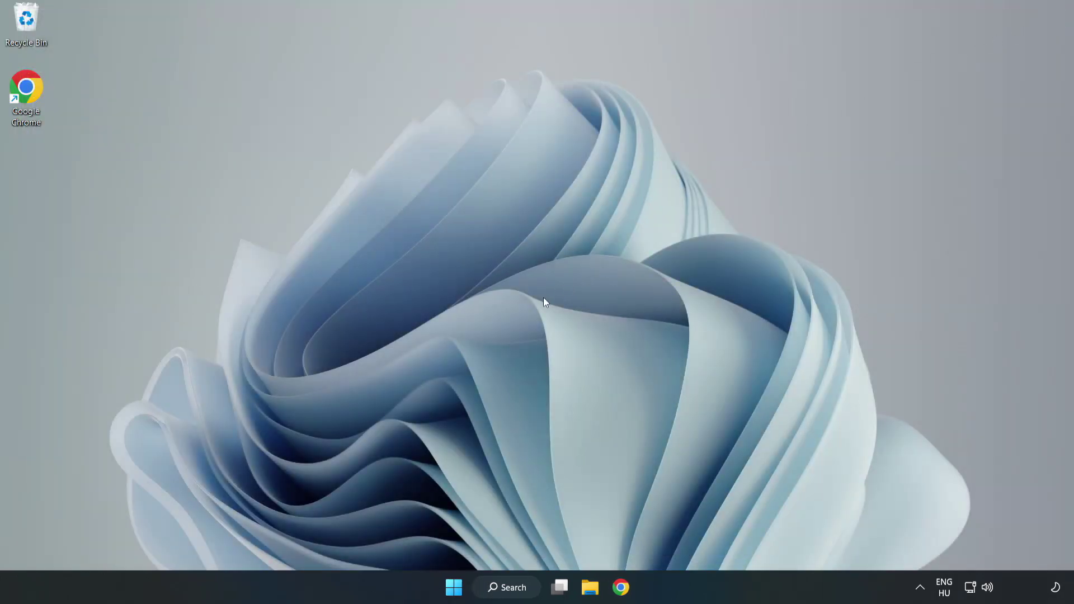
- Bring up the computer's power options
{"action": "left_click", "coordinate": [453, 587]}
{"action": "left_click", "coordinate": [711, 539]}
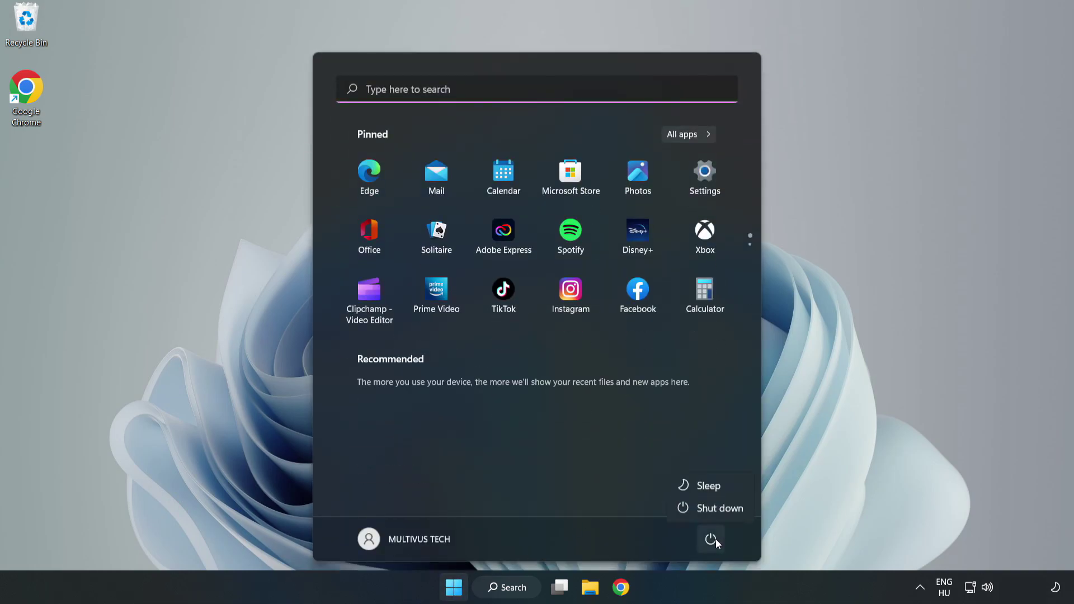